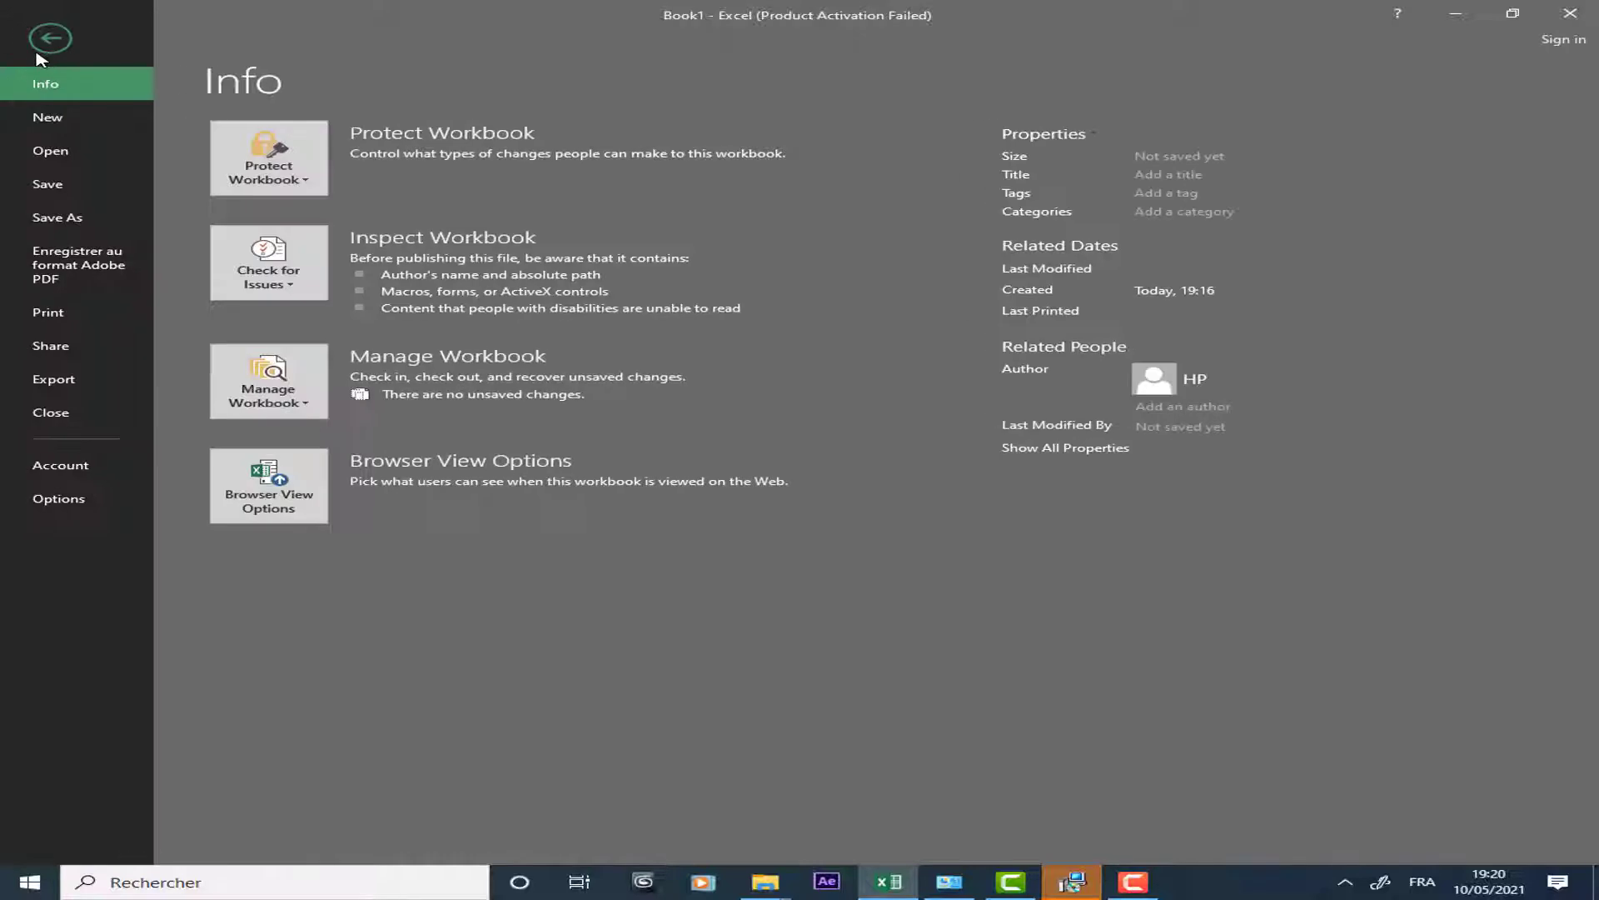
Step: View the Office Professional Plus 2016 account page, then return to Book1 and select cell B6
click(62, 467)
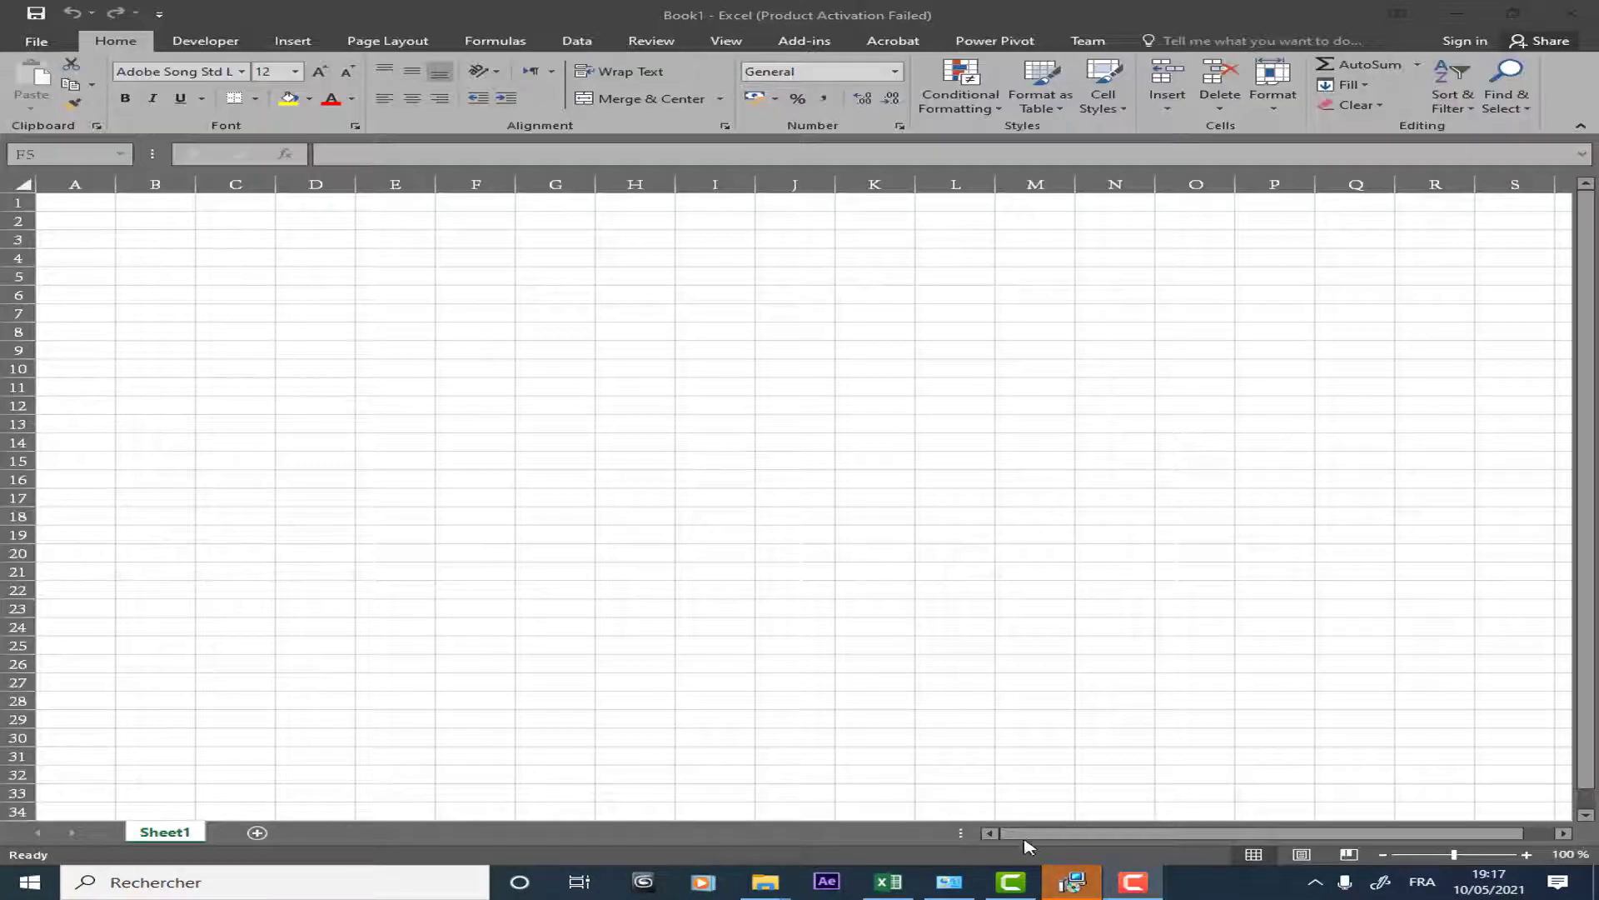
click(176, 292)
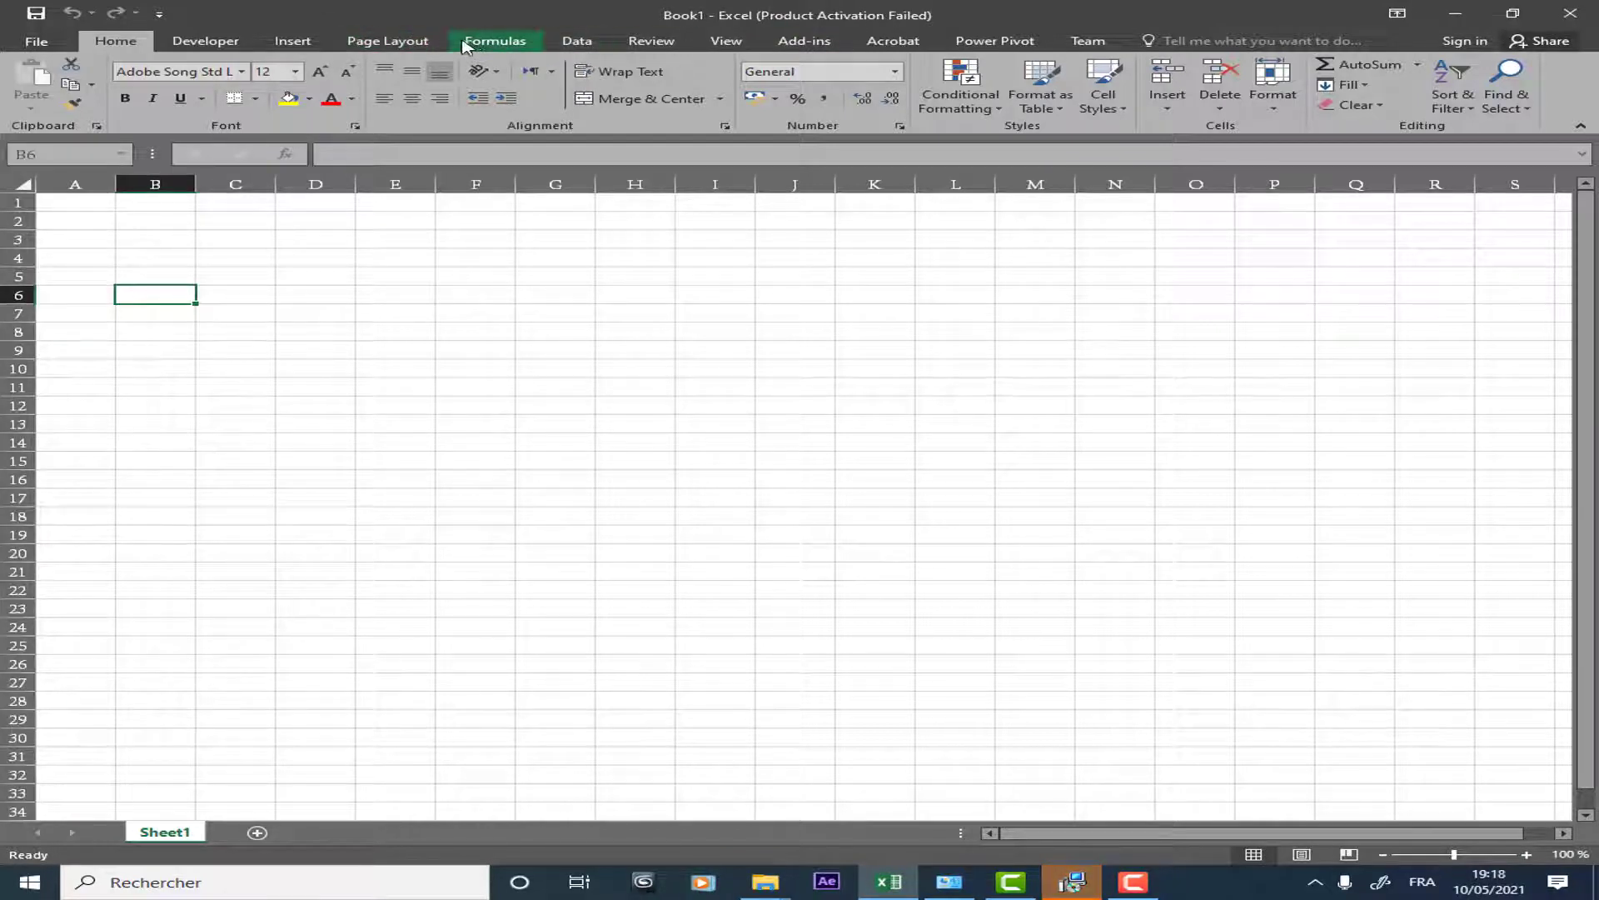
Step: Pick Microsoft Web Browser from the Developer tab's More Controls ActiveX list and confirm it
click(206, 40)
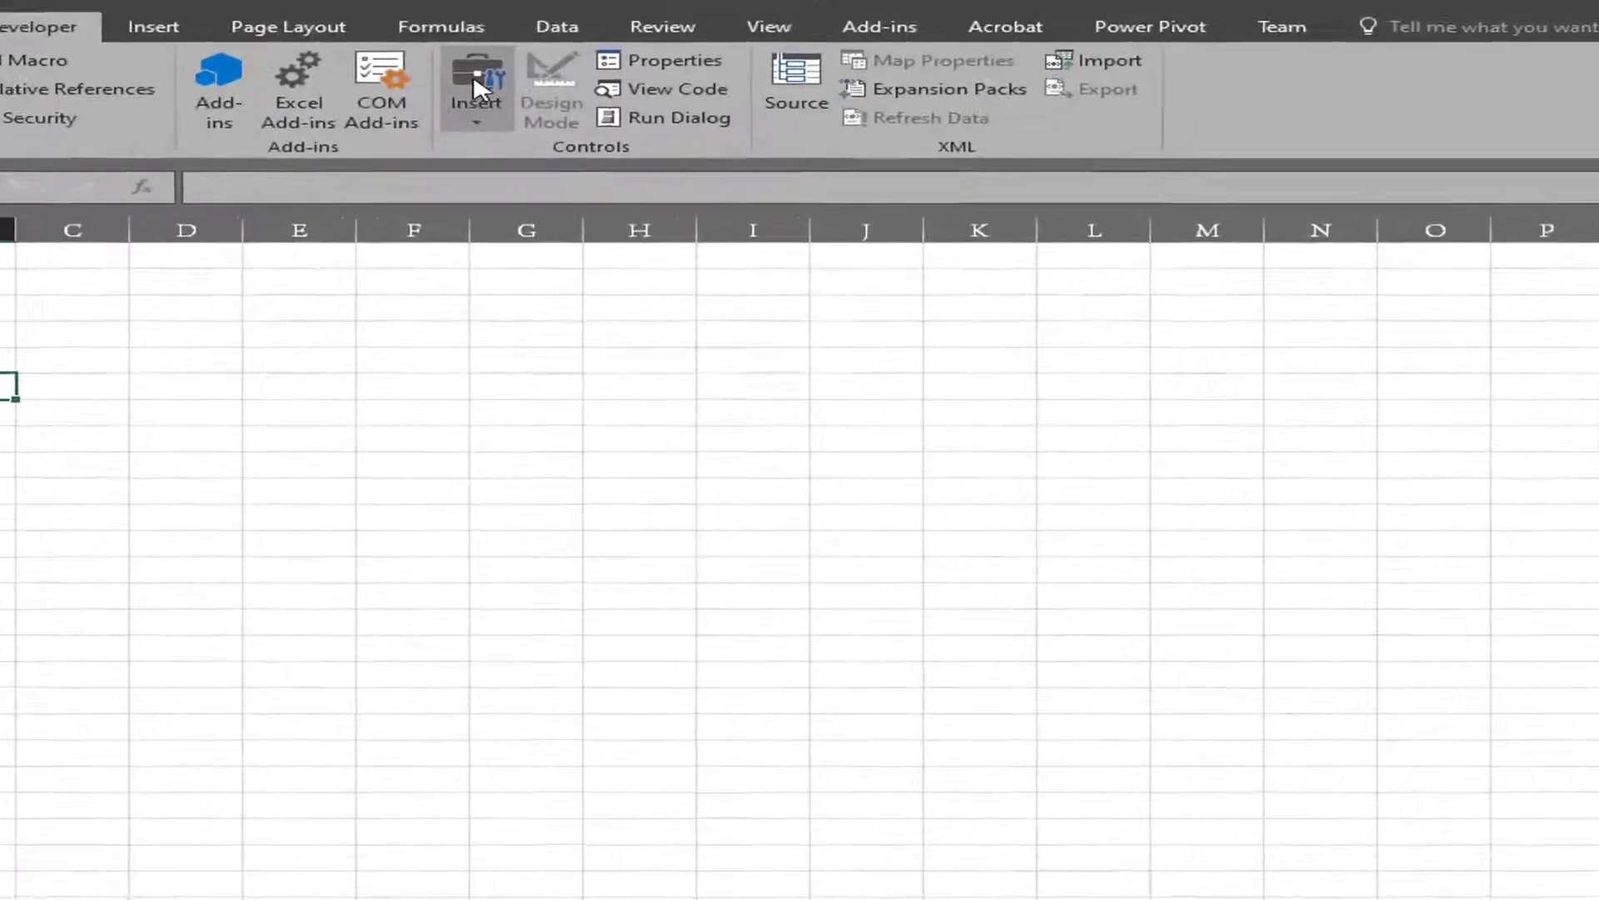
click(520, 83)
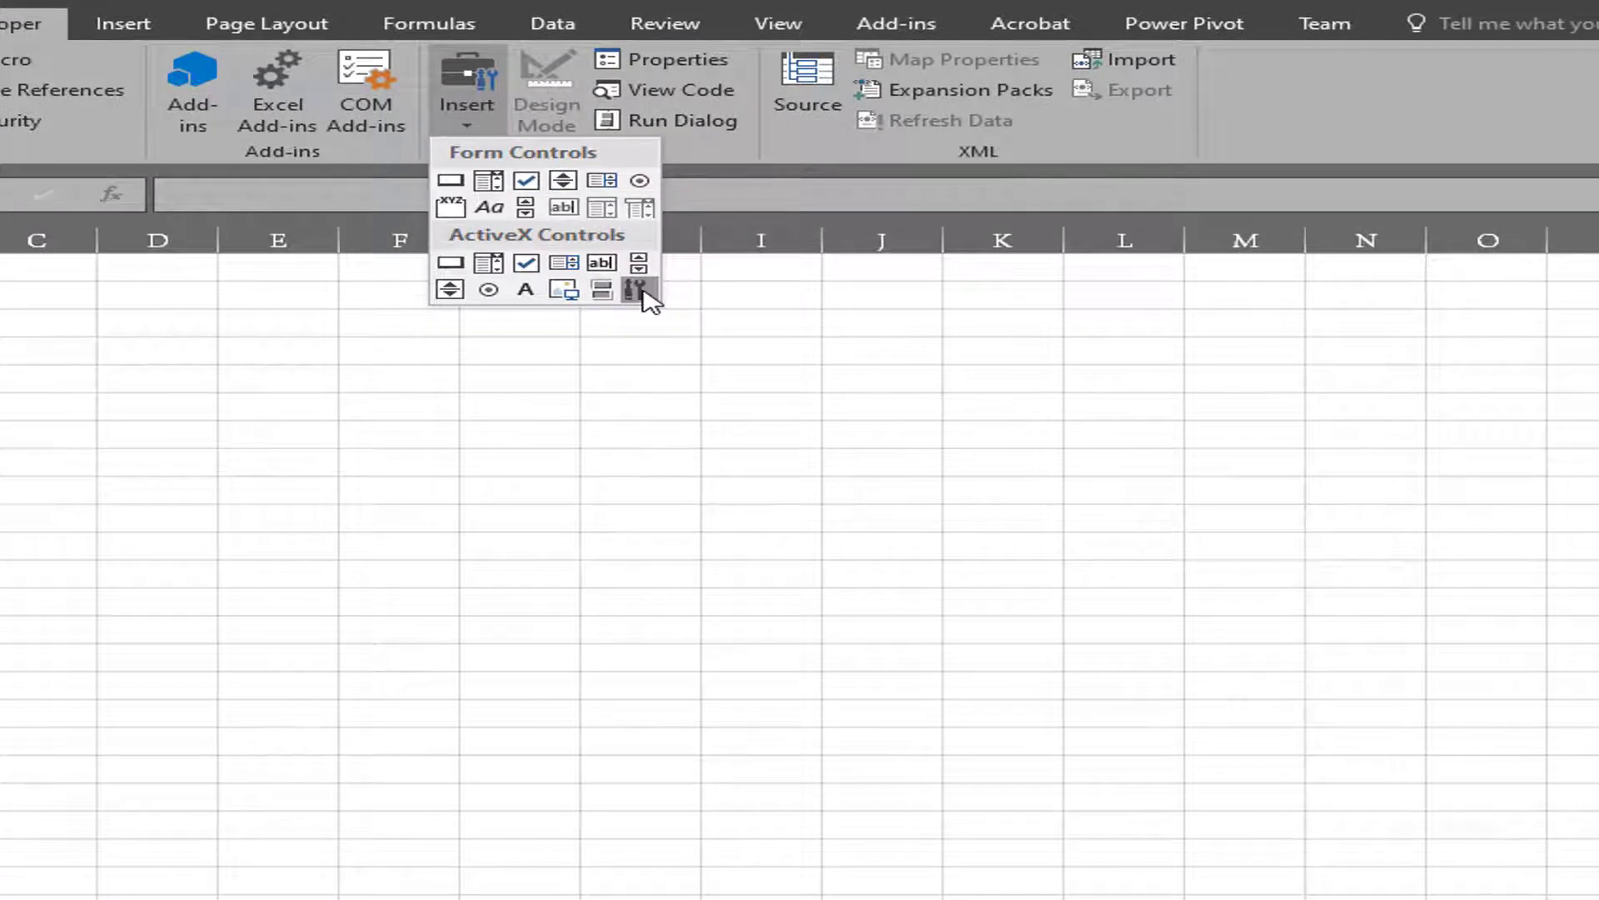
click(638, 290)
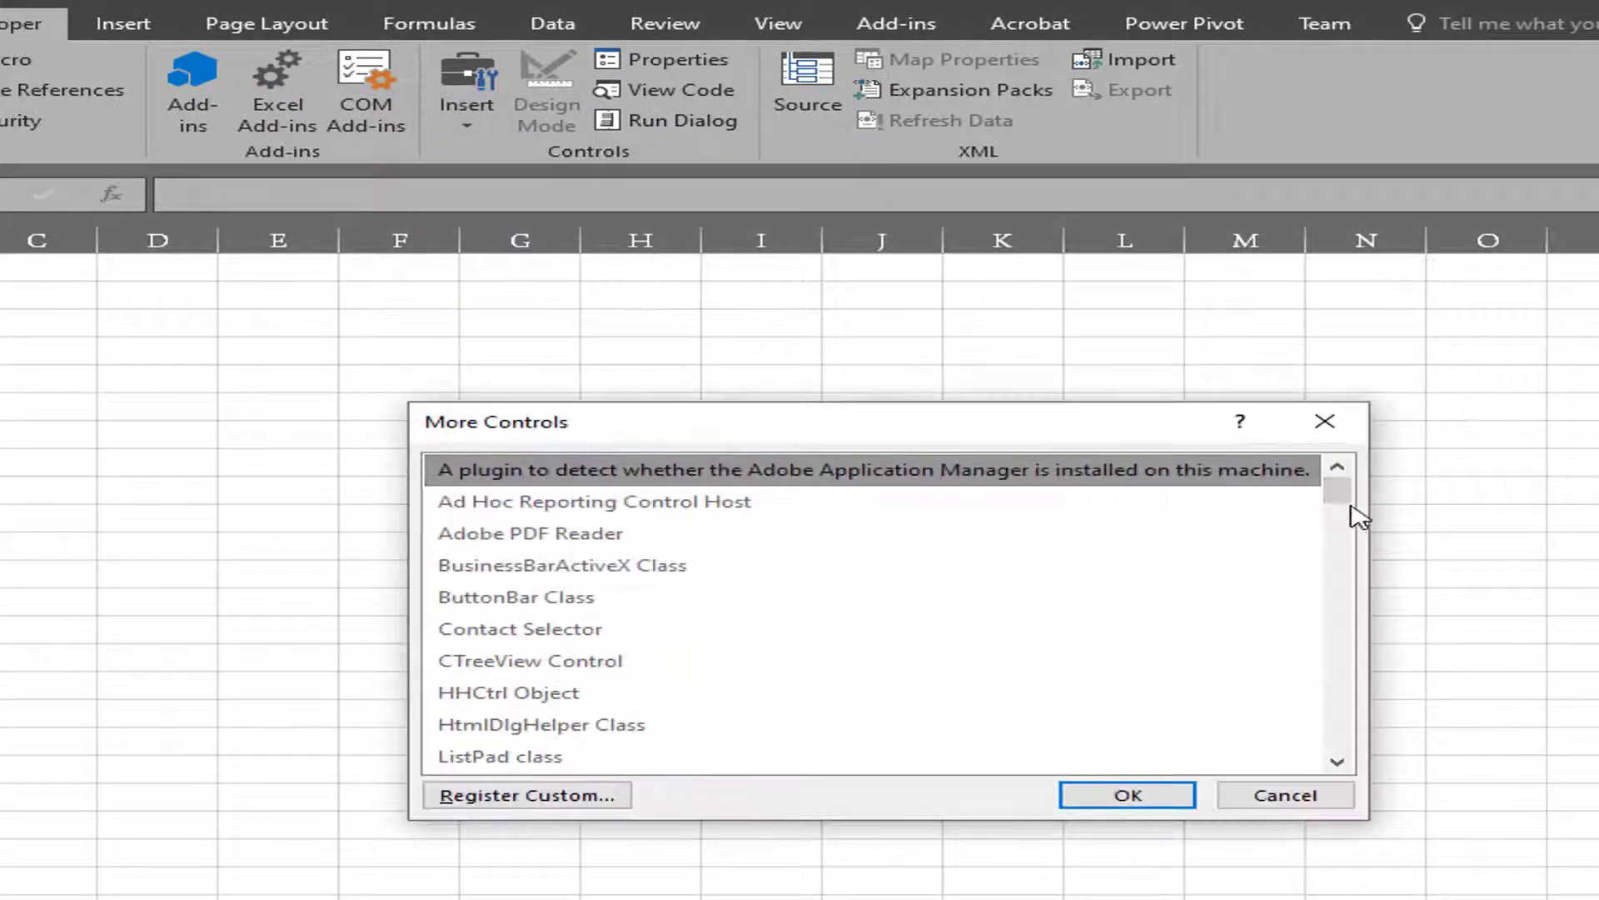
drag(1348, 500, 1379, 618)
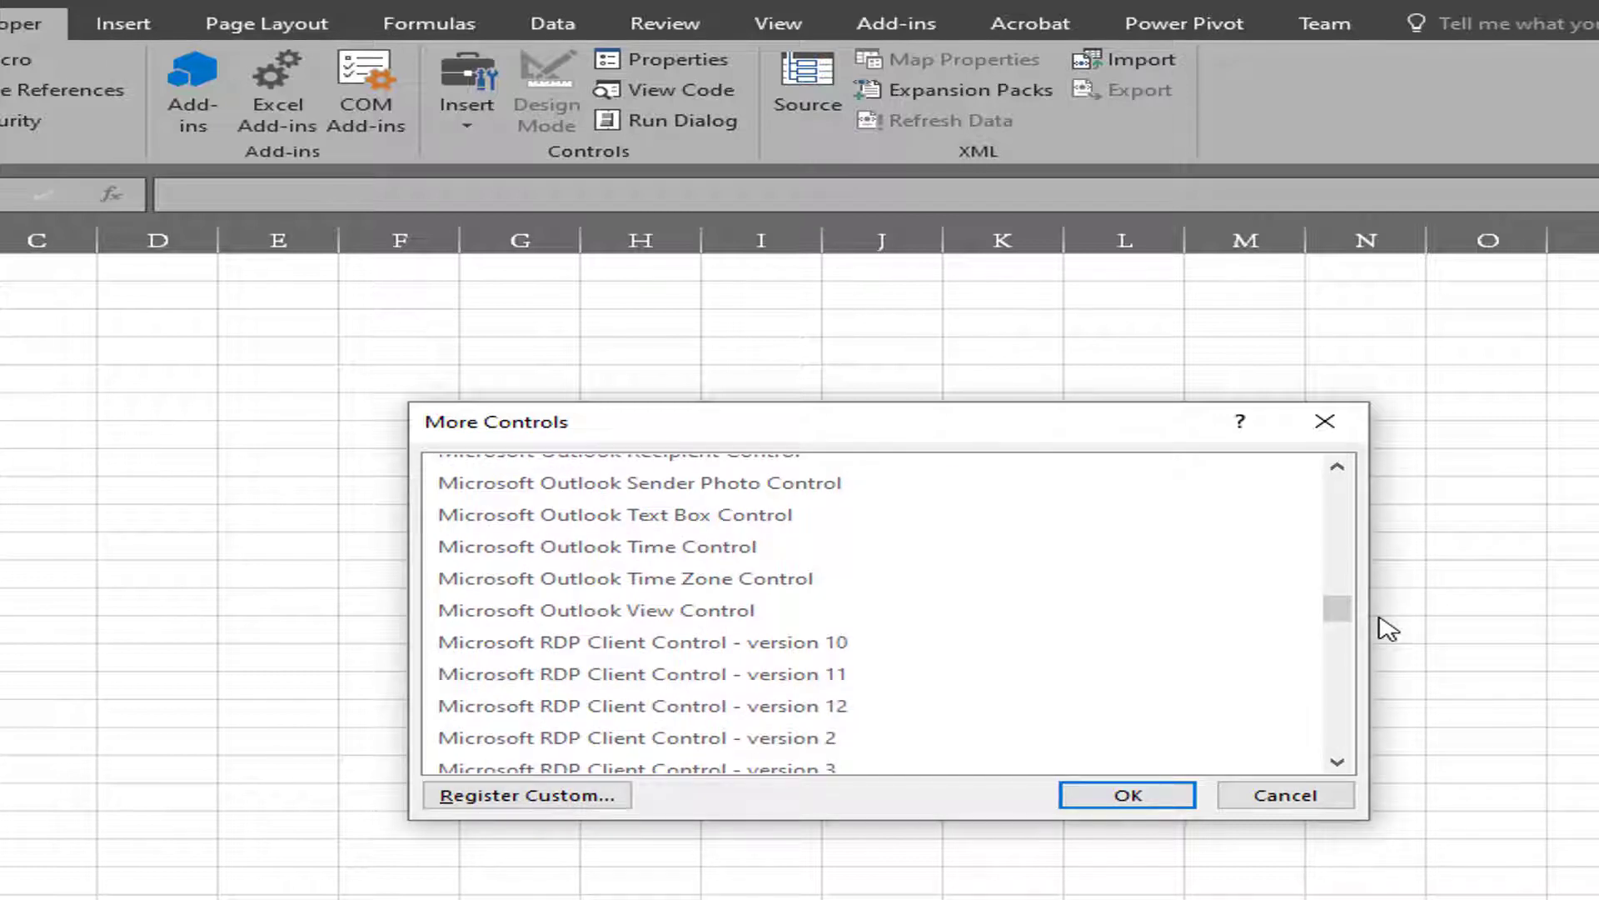
scroll(1033, 699, down, 5)
scroll(1024, 674, down, 1)
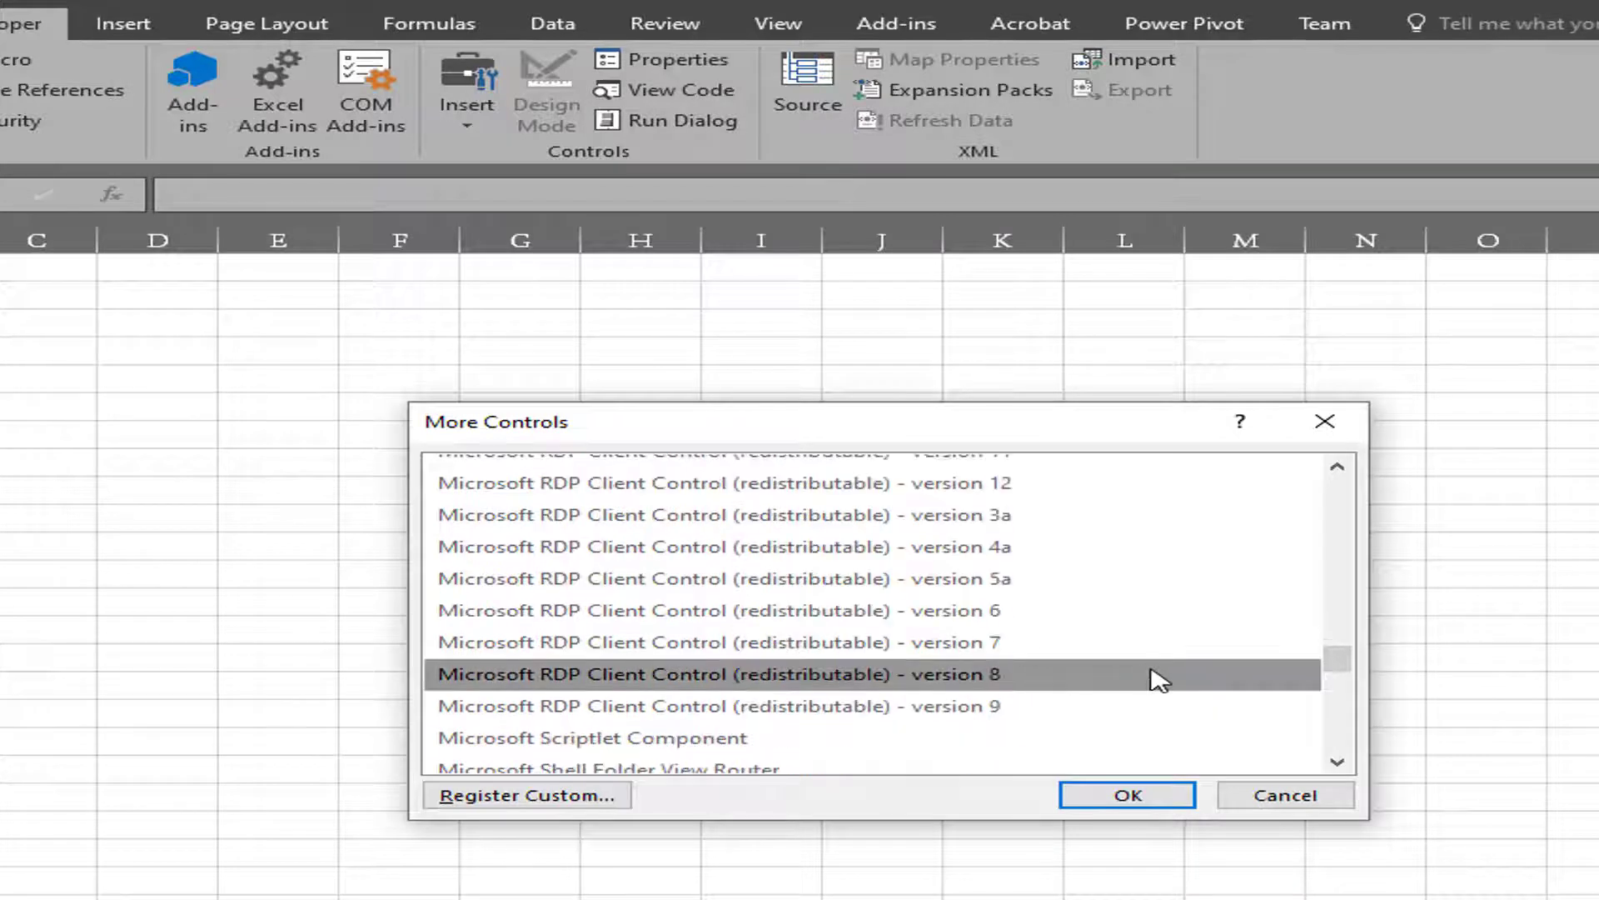
scroll(1158, 679, down, 2)
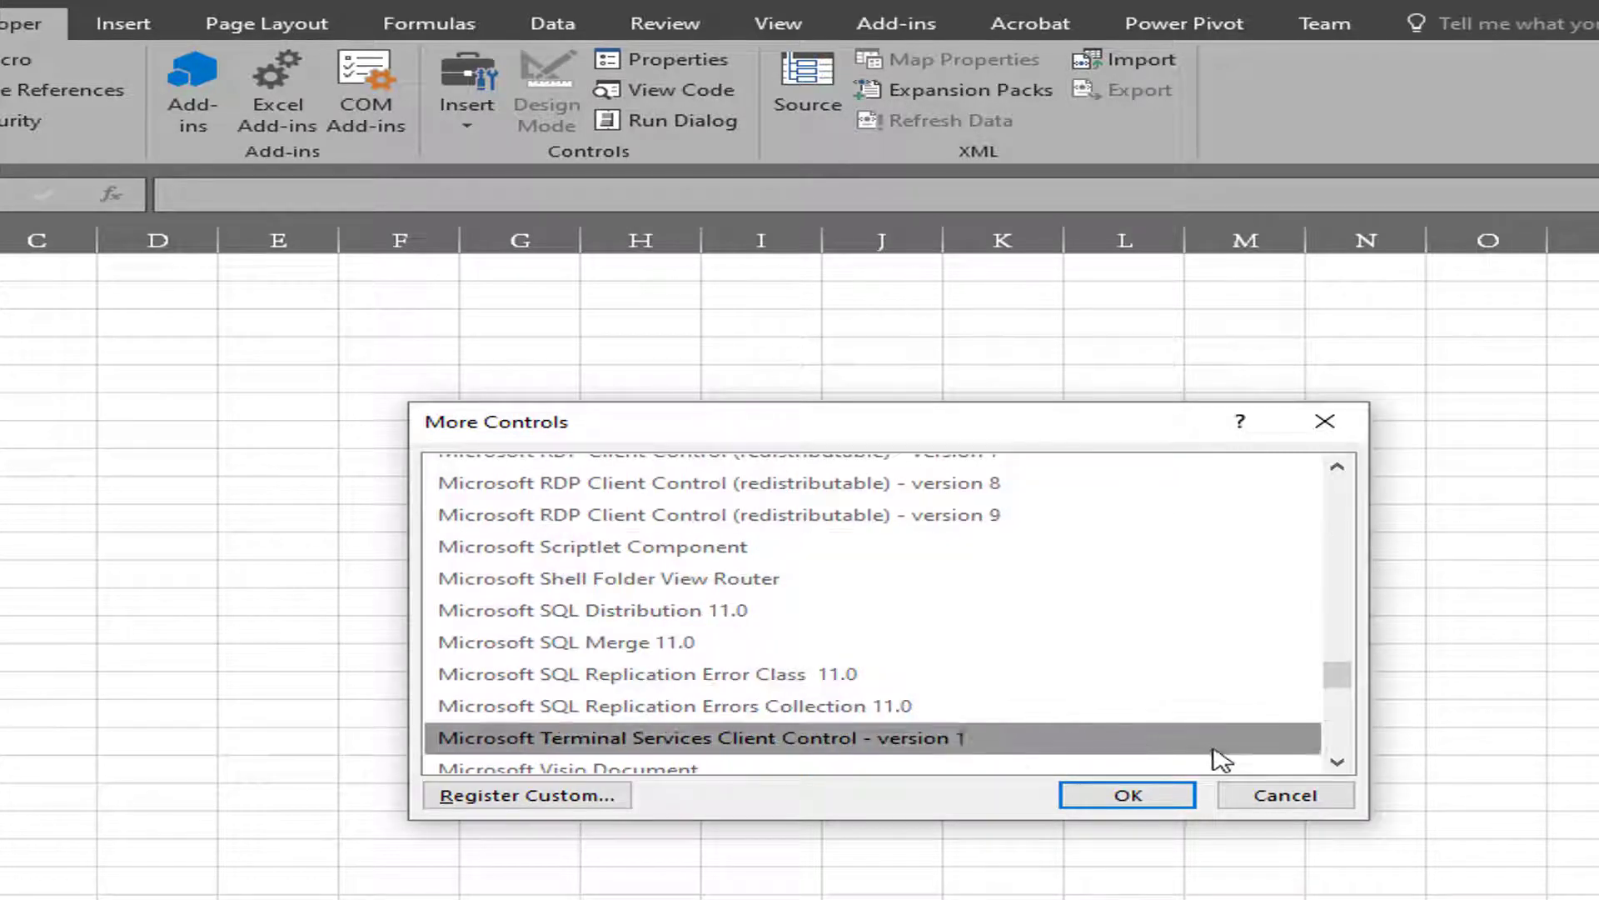
click(1337, 762)
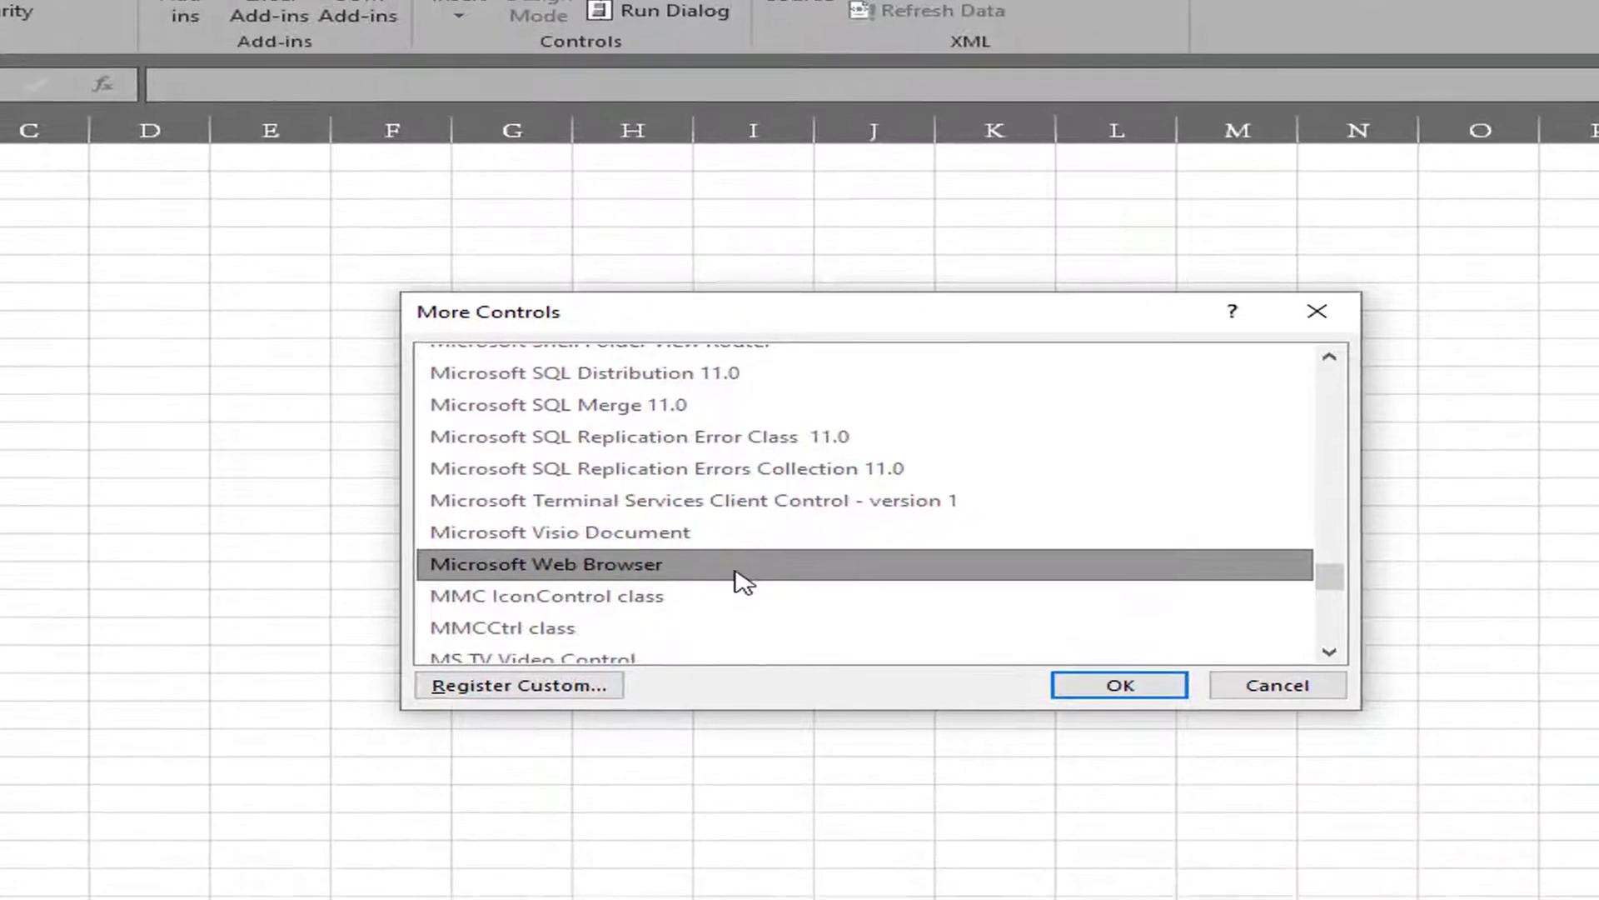
click(1128, 688)
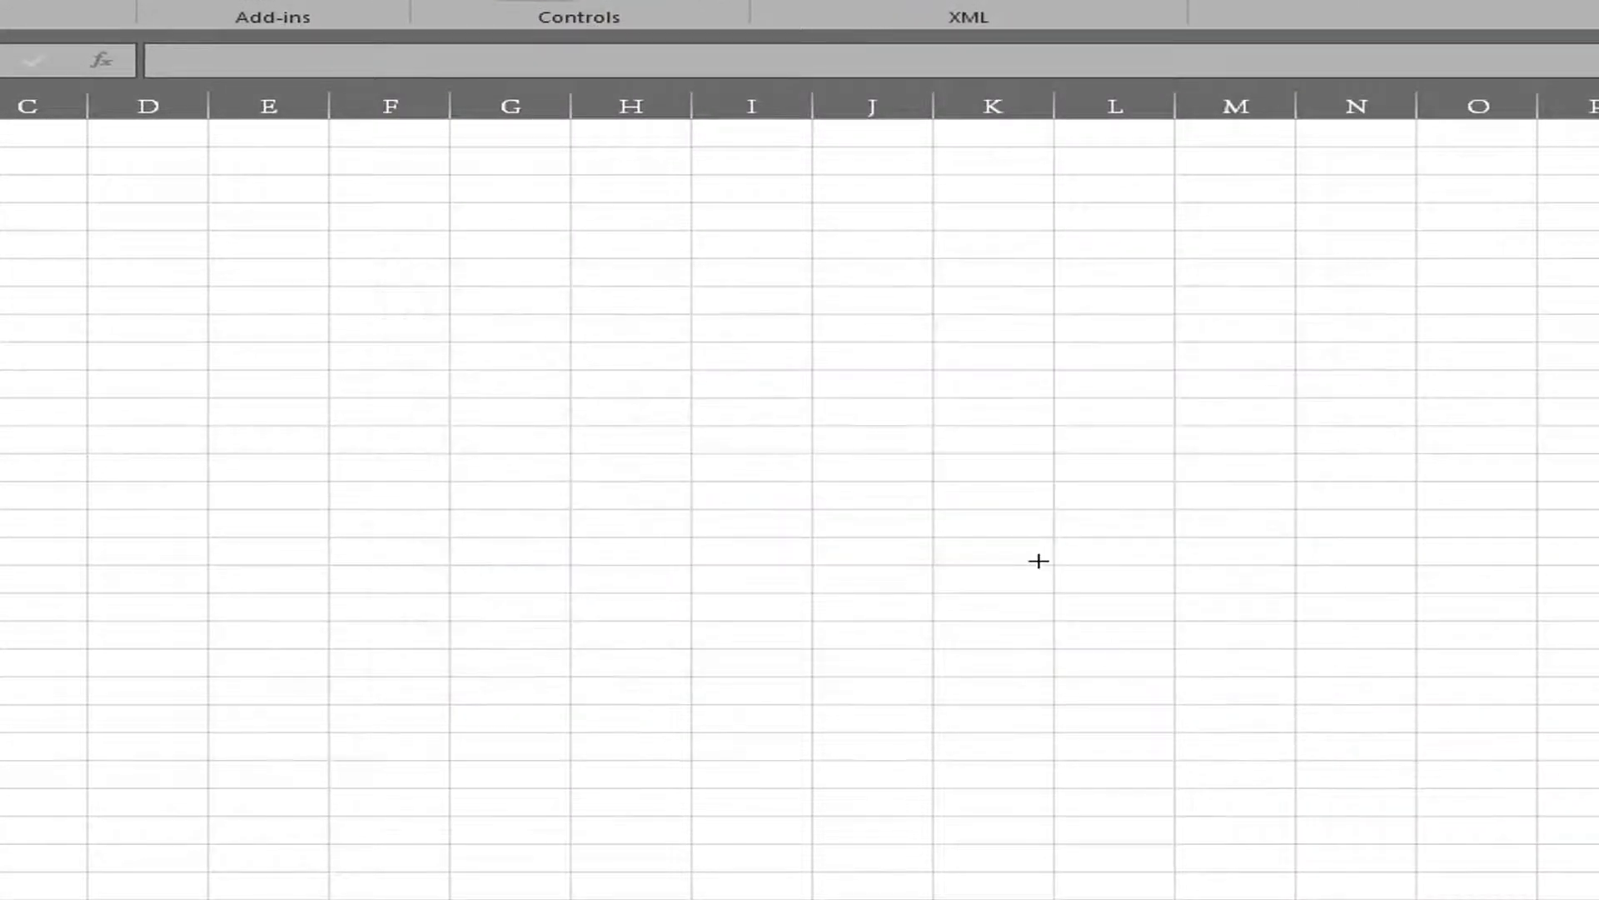
Step: Draw the Web Browser control from D7 toward column K, then dismiss the 'Cannot insert object' error
drag(118, 299, 1071, 767)
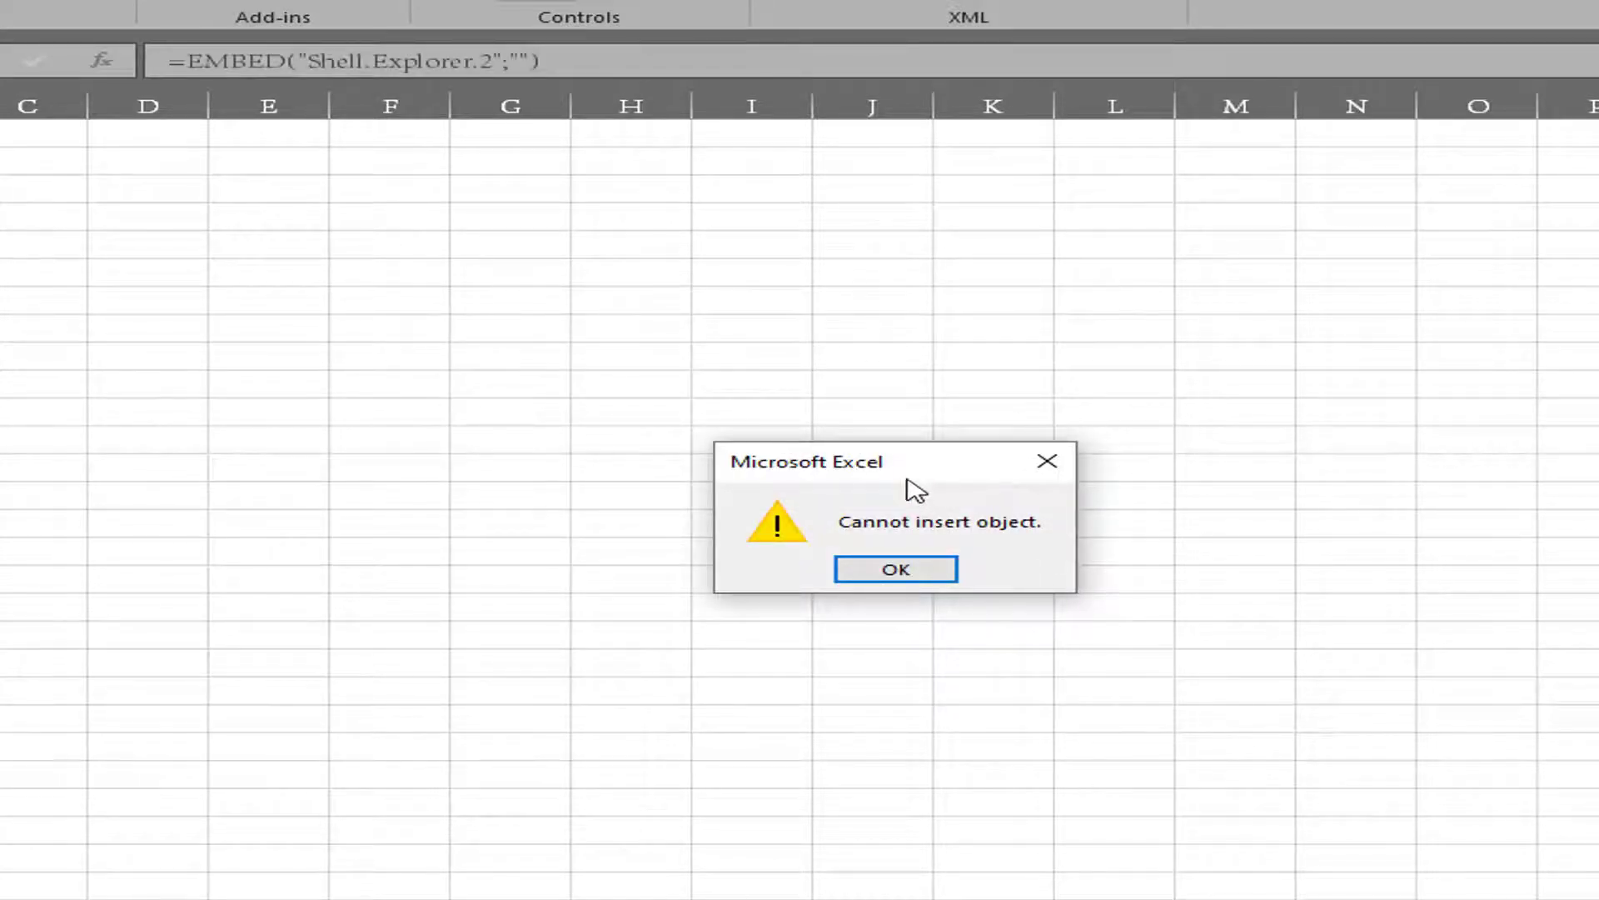
mouse_move(910, 467)
mouse_down()
mouse_move(891, 429)
mouse_move(642, 351)
mouse_up()
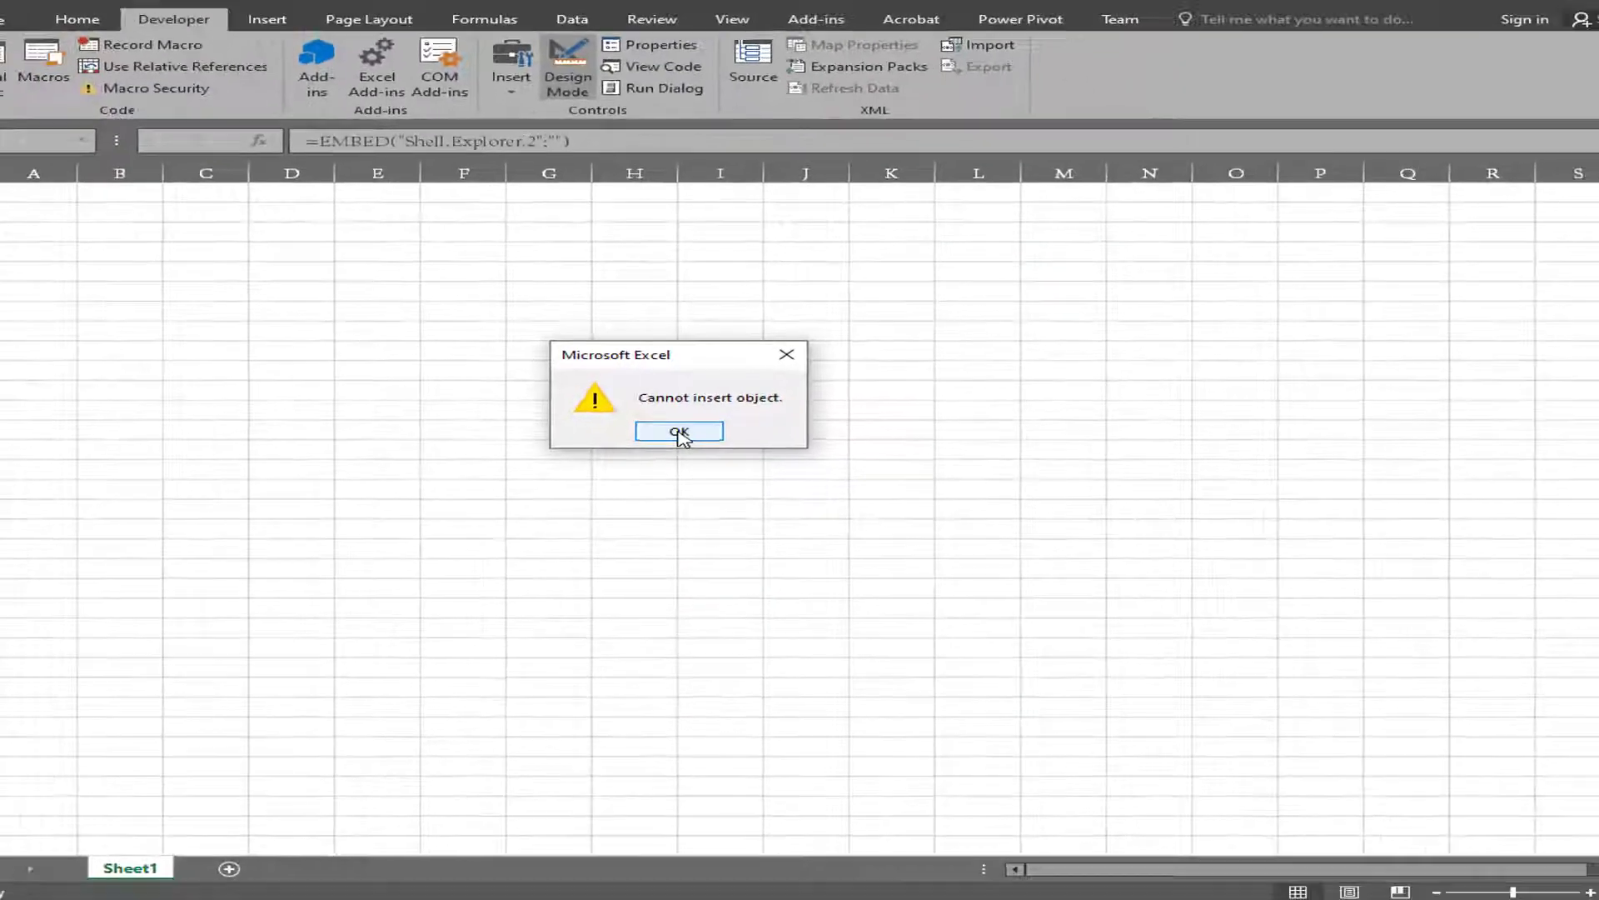
click(679, 434)
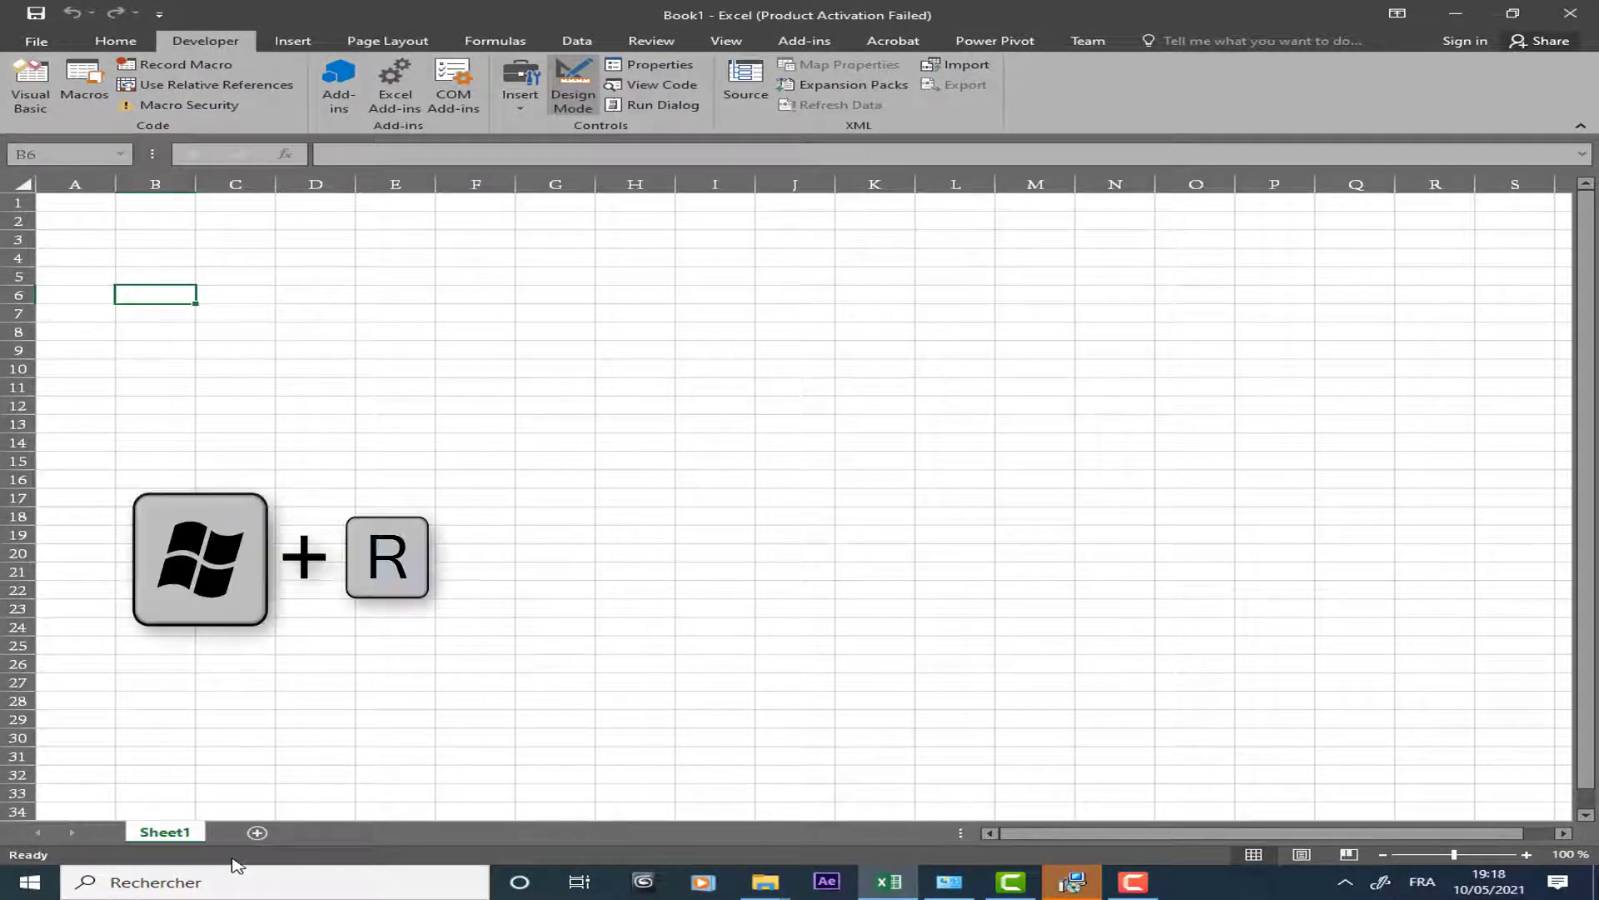
Step: Launch regedit from the Windows Run dialog
key(super+r)
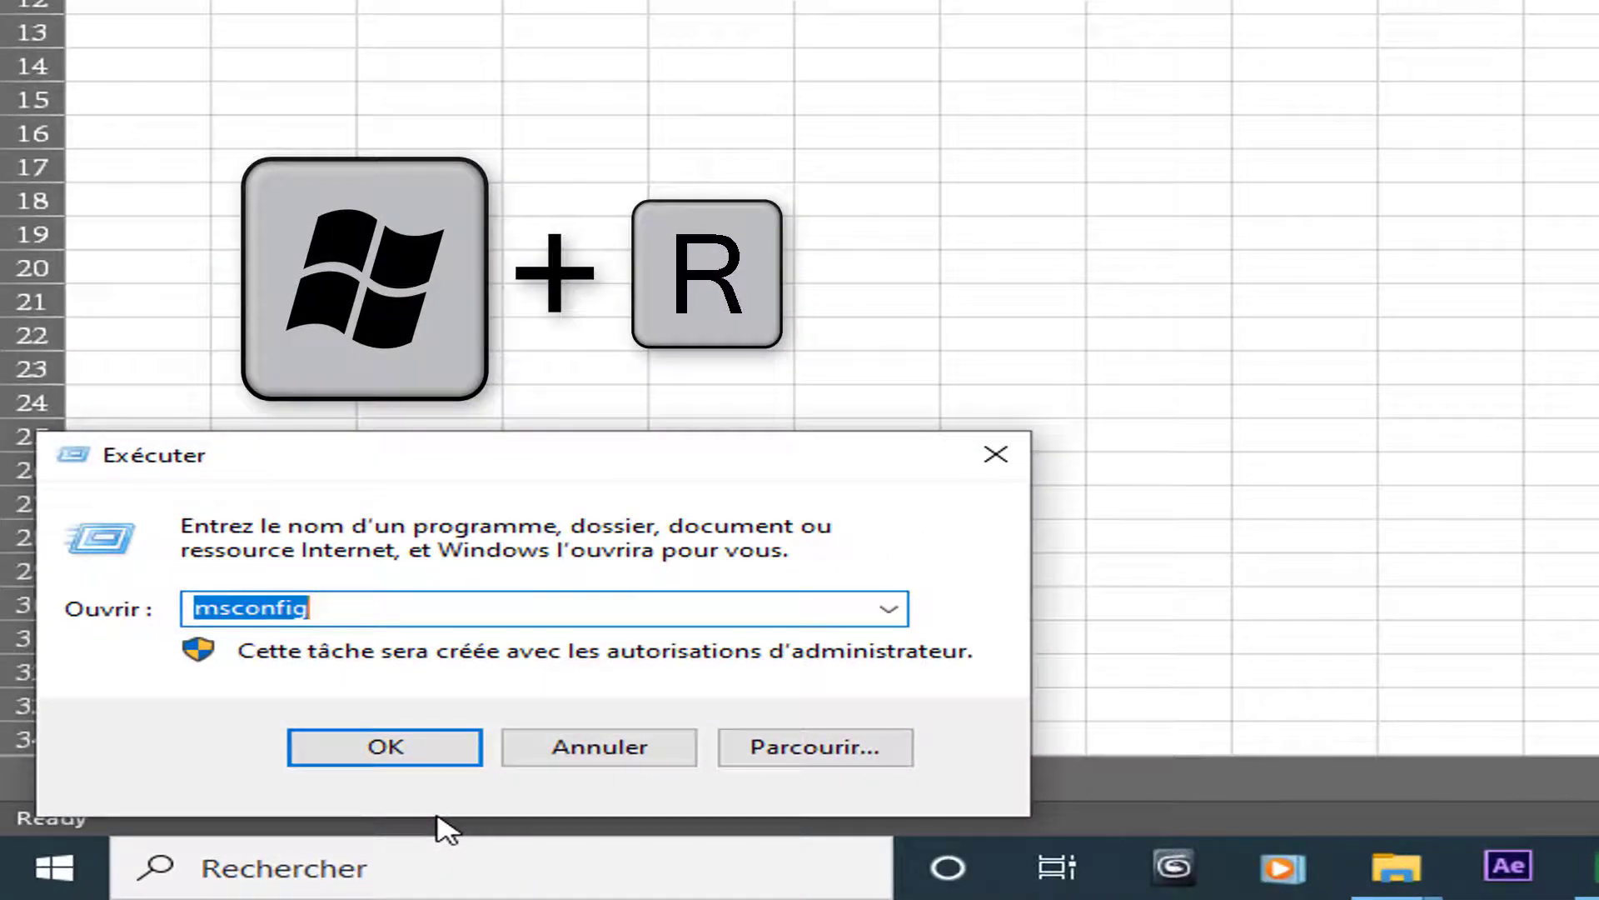
text(regedit)
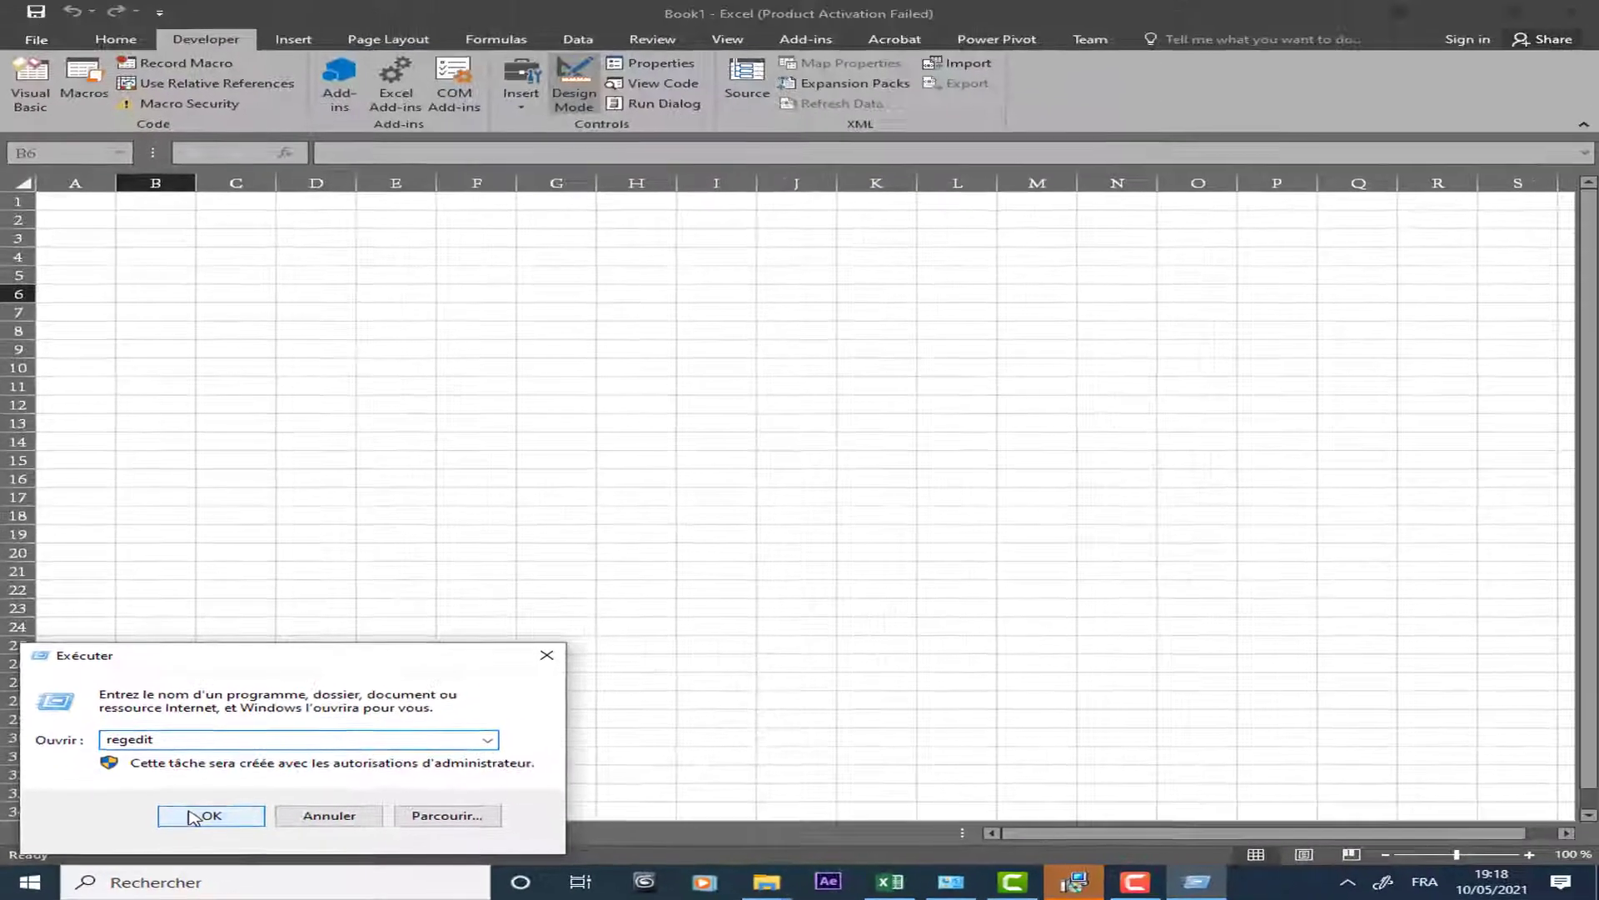
click(192, 816)
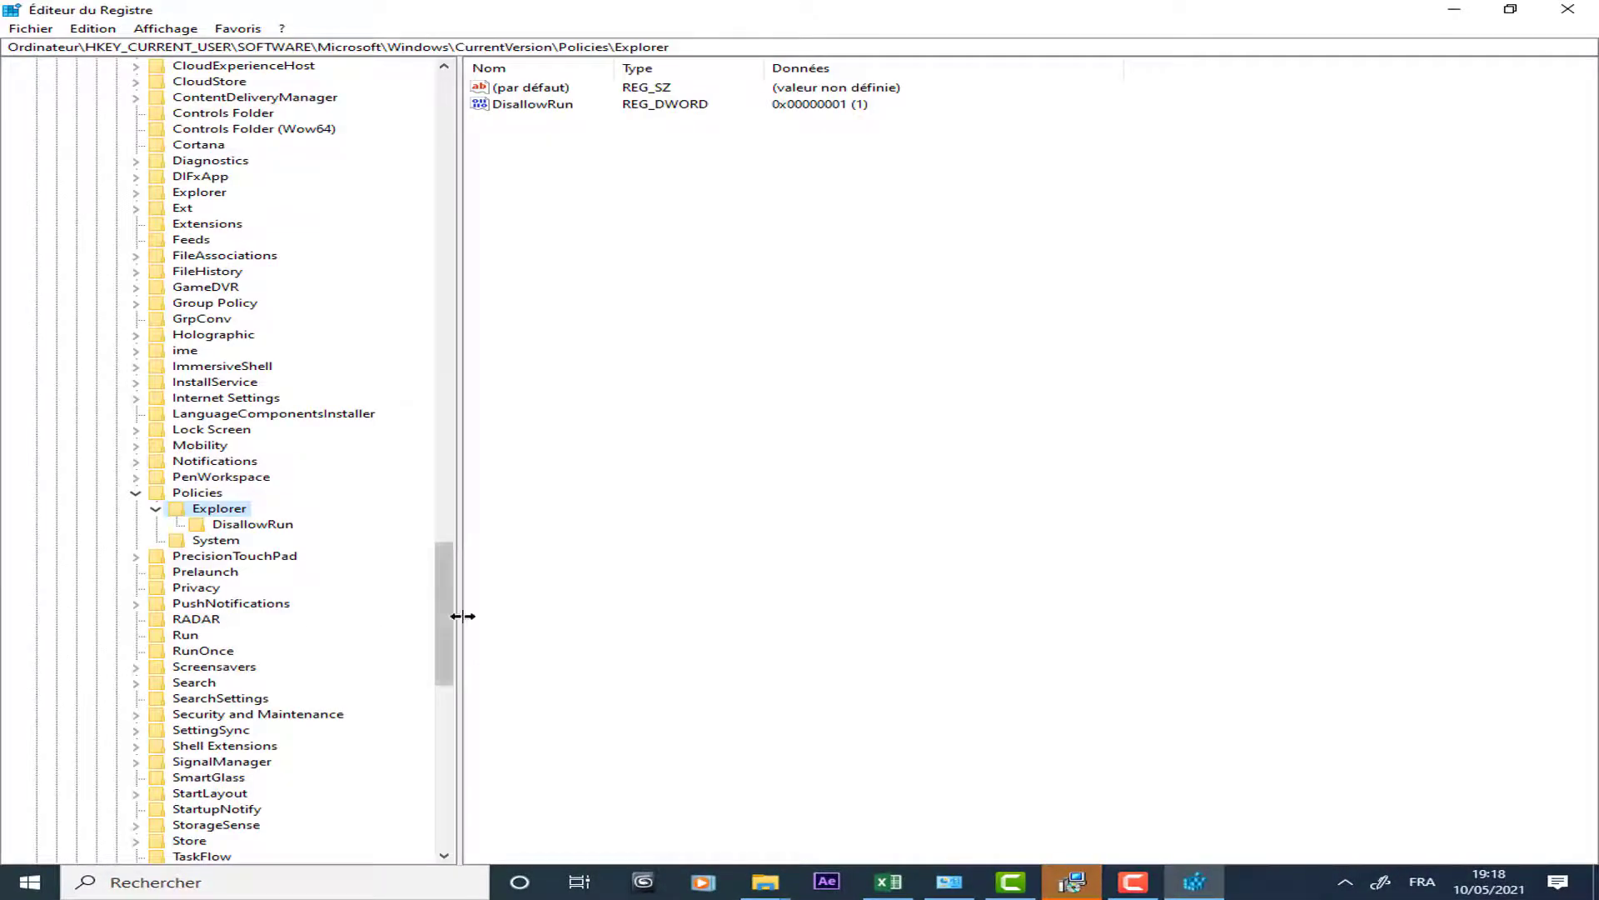
Step: Collapse HKEY_CURRENT_USER and expand HKEY_LOCAL_MACHINE\SOFTWARE
drag(451, 621, 416, 125)
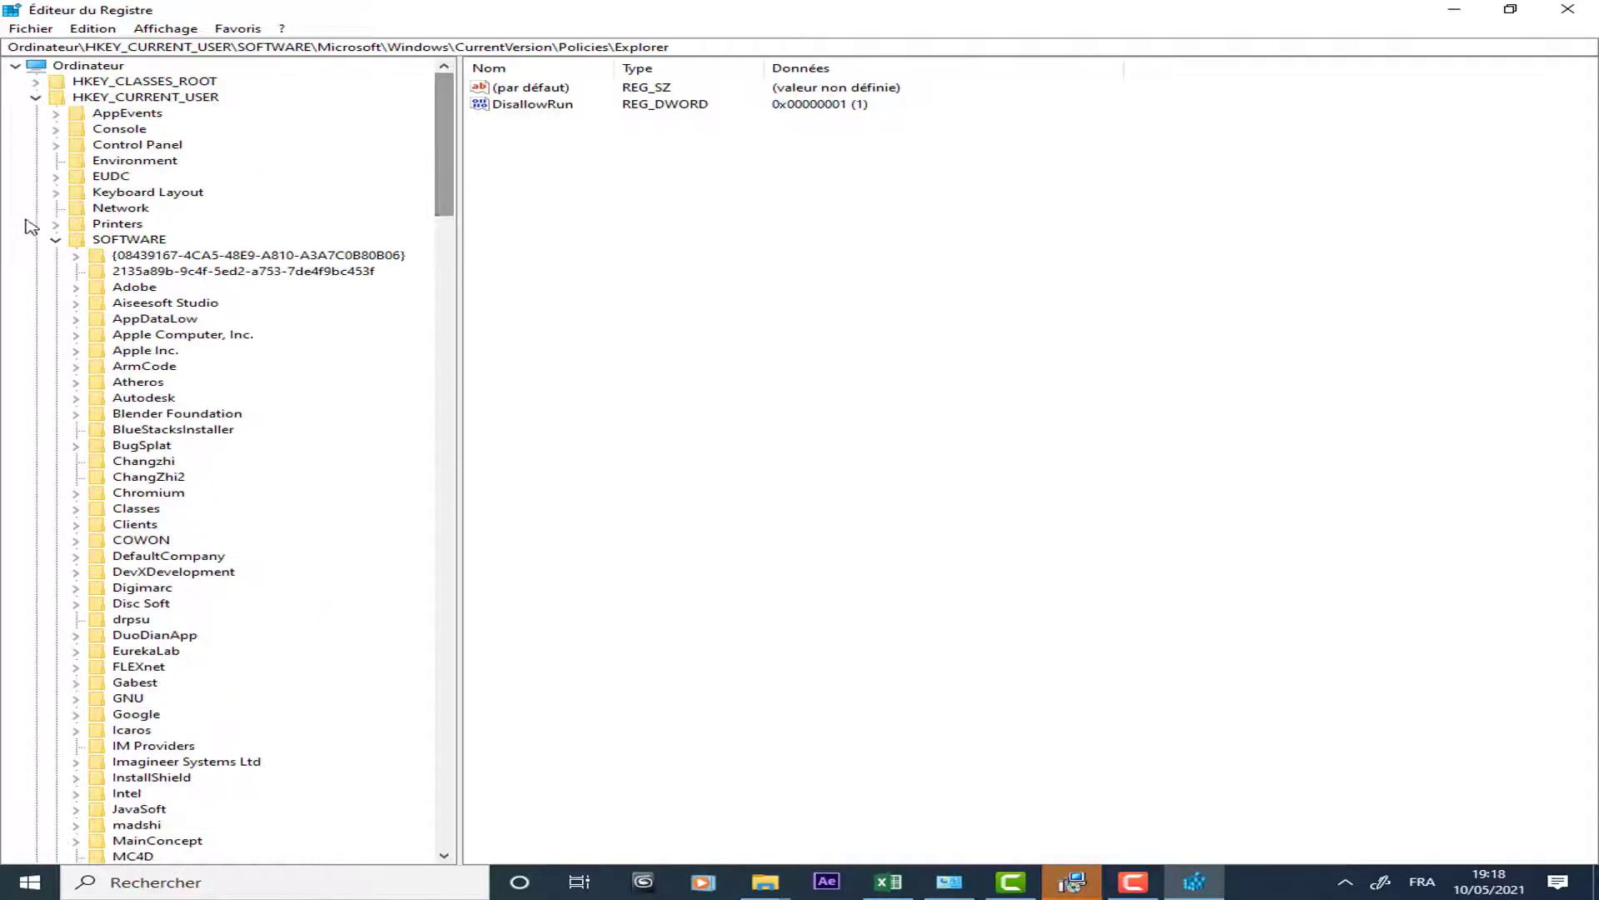
click(36, 99)
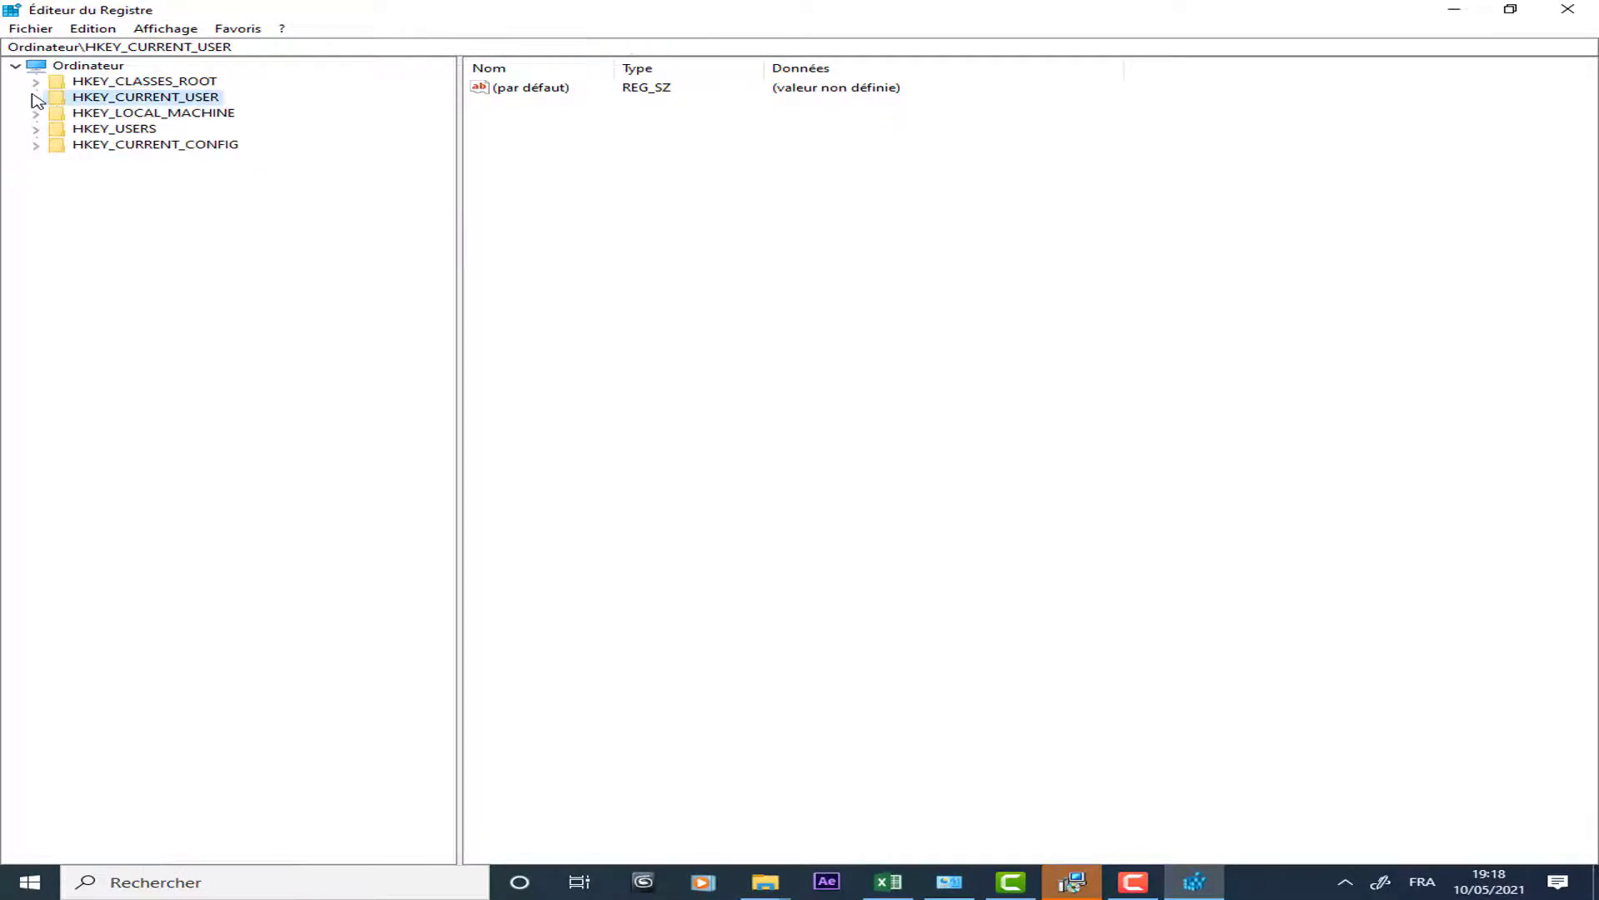
click(127, 114)
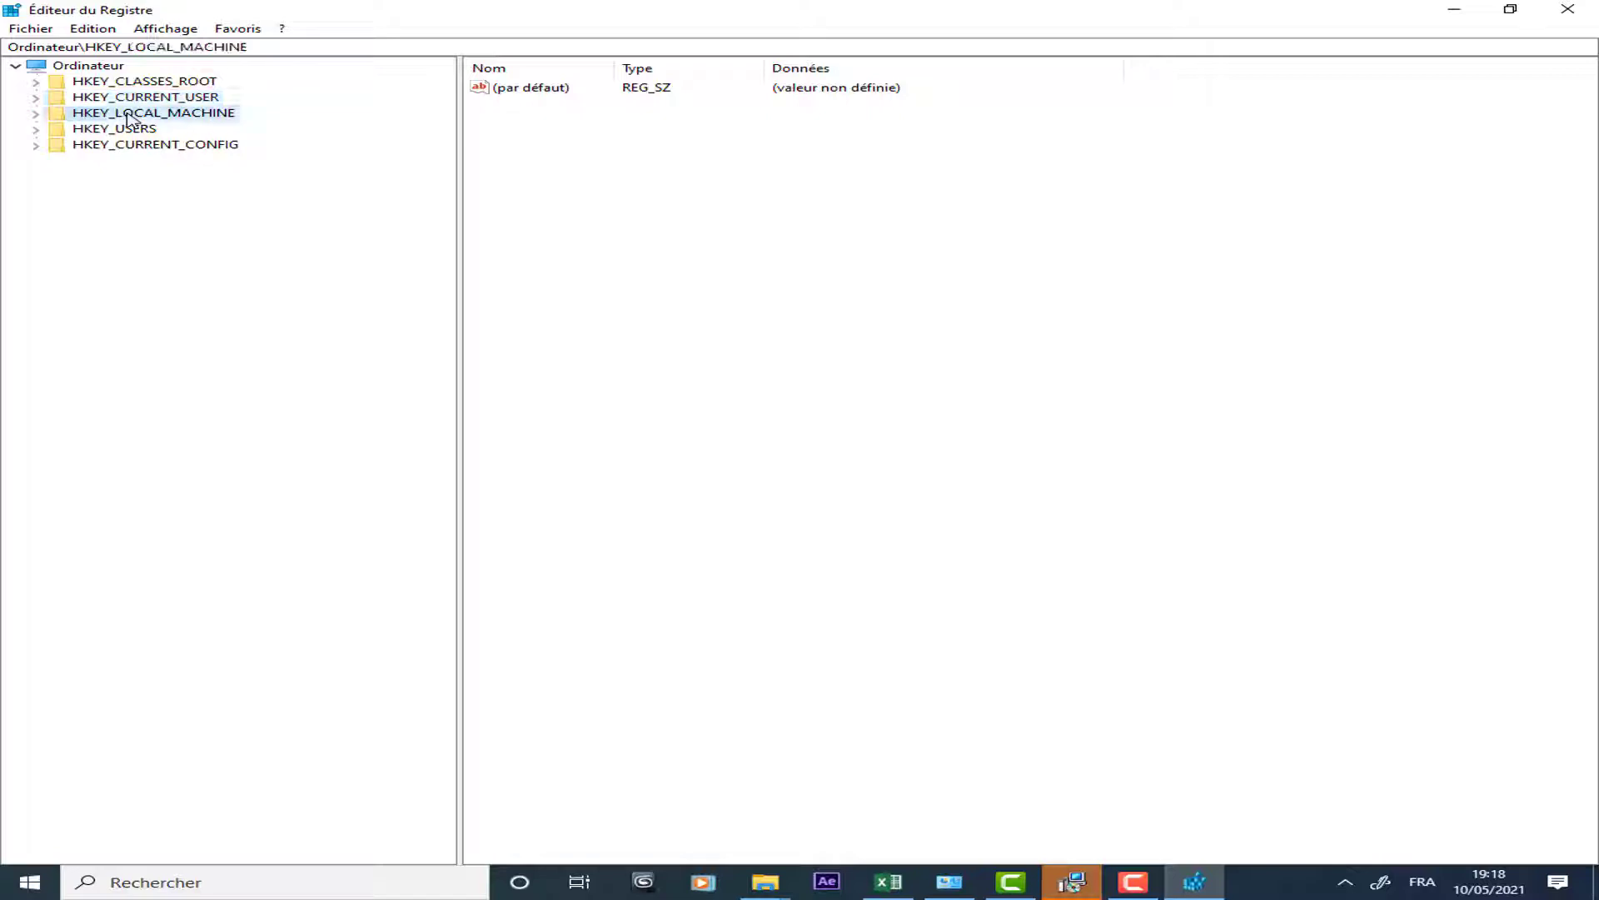
click(36, 114)
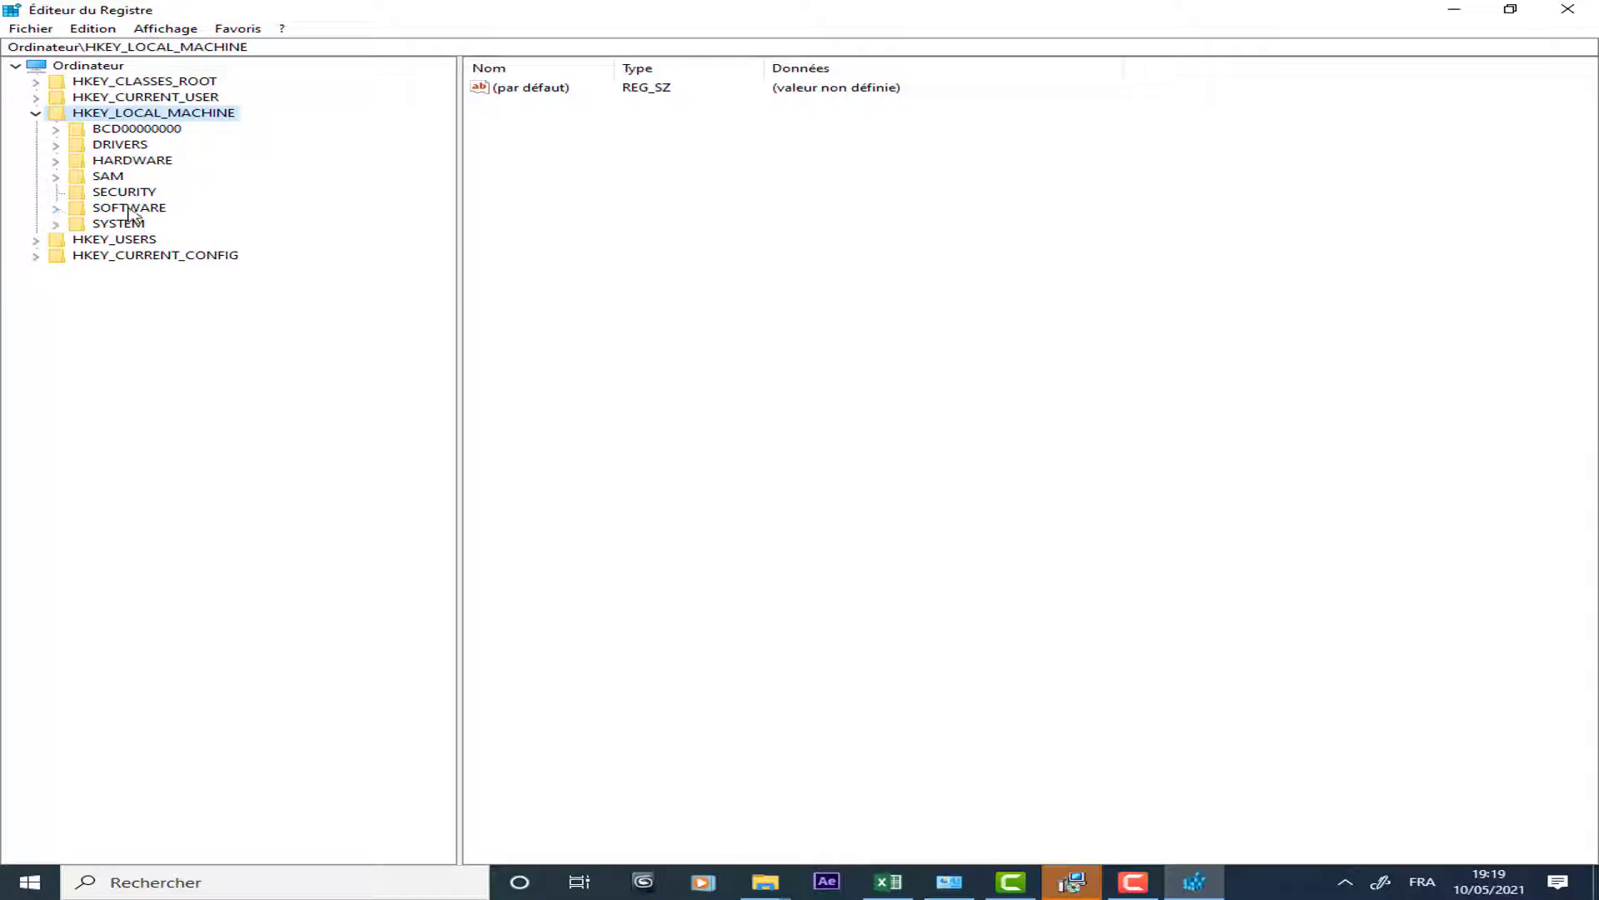
click(77, 208)
click(56, 208)
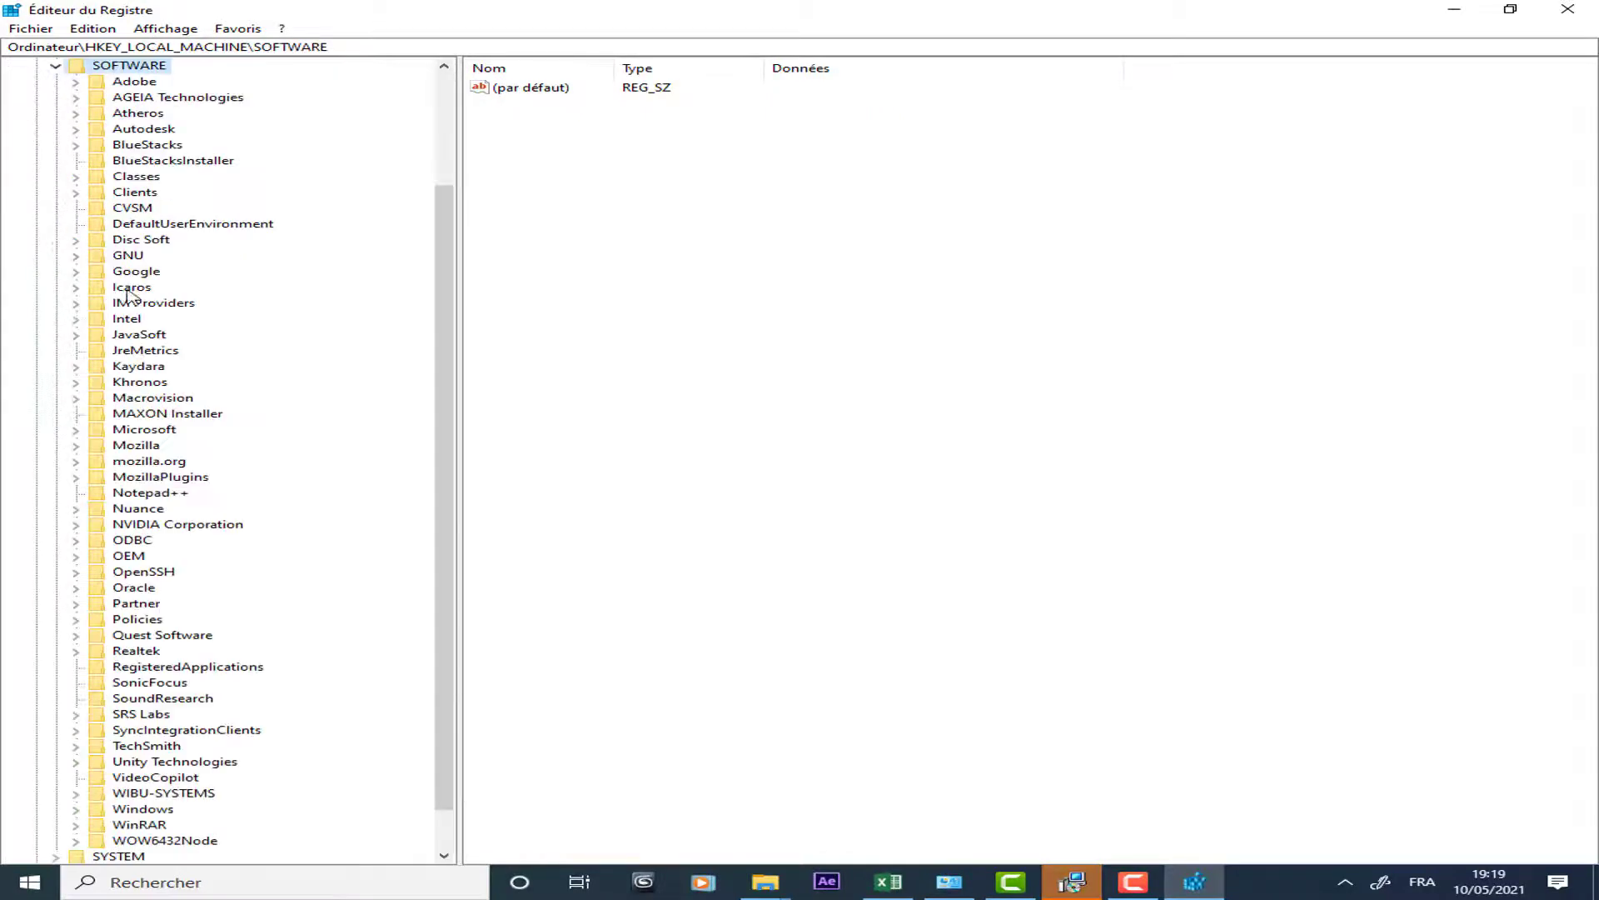
scroll(143, 318, down, 1)
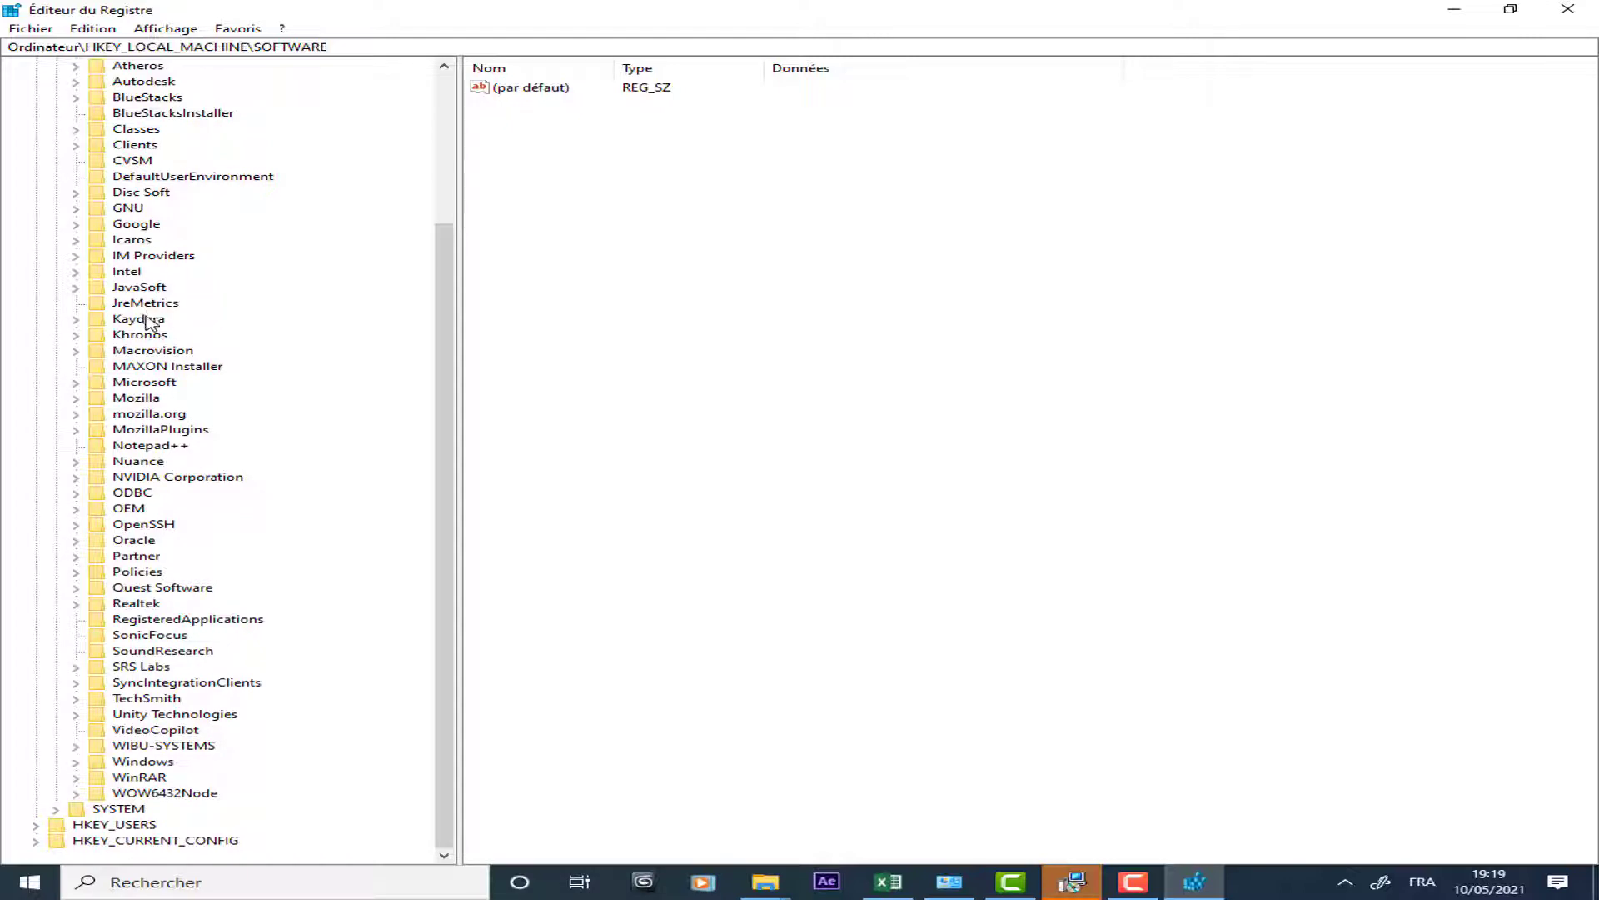
Step: Expand the SOFTWARE\Microsoft key and scroll down to its Office subkey
click(121, 383)
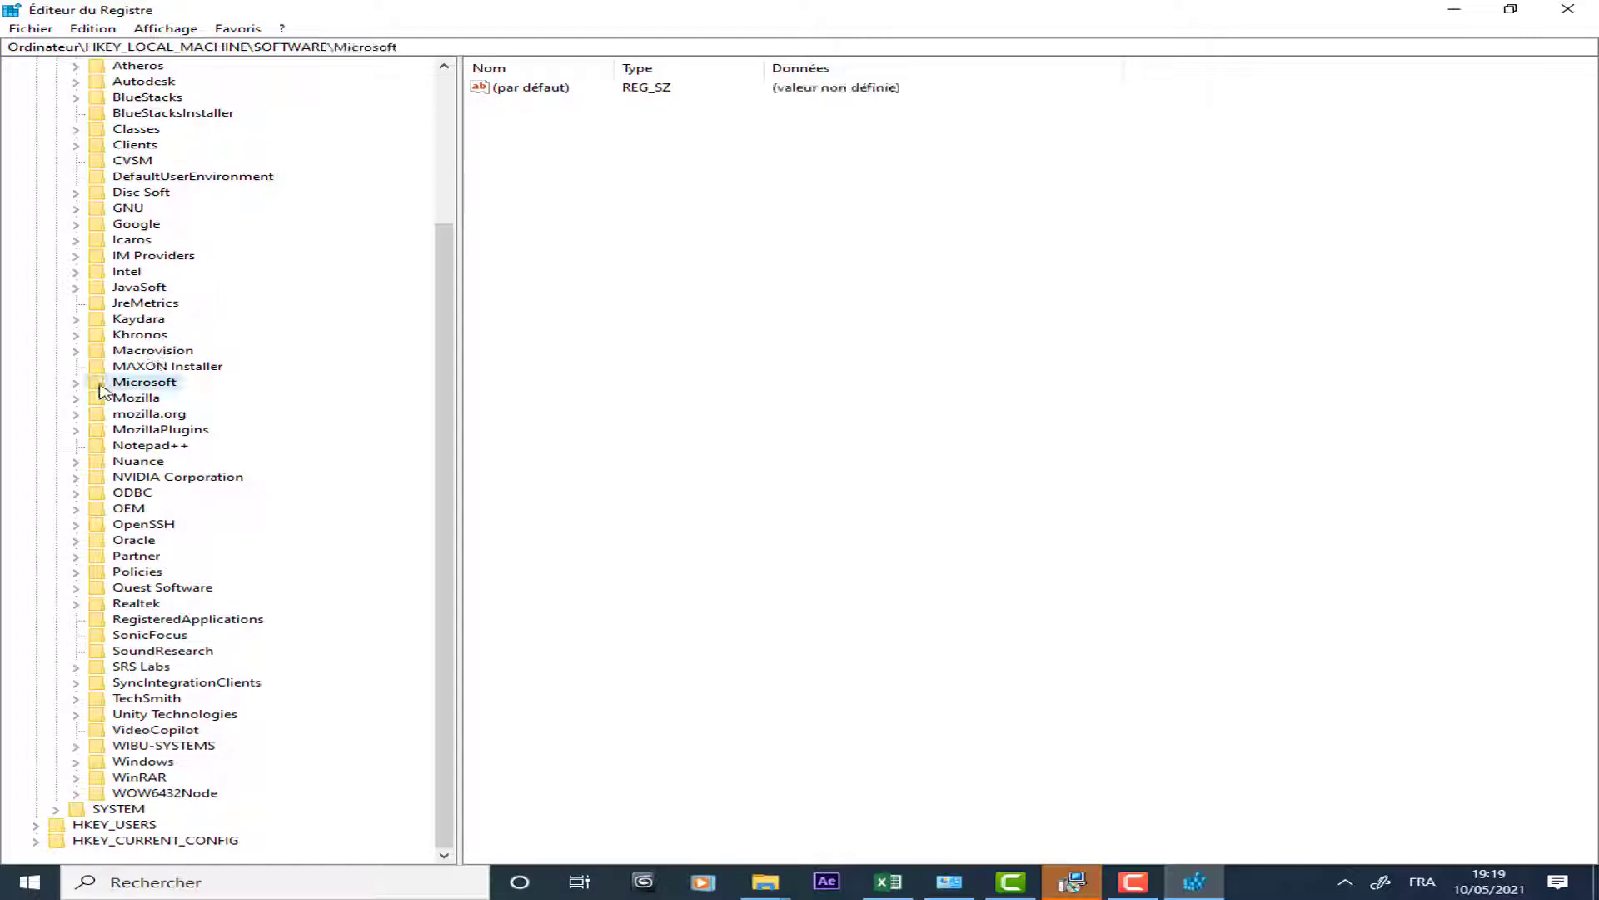
click(76, 384)
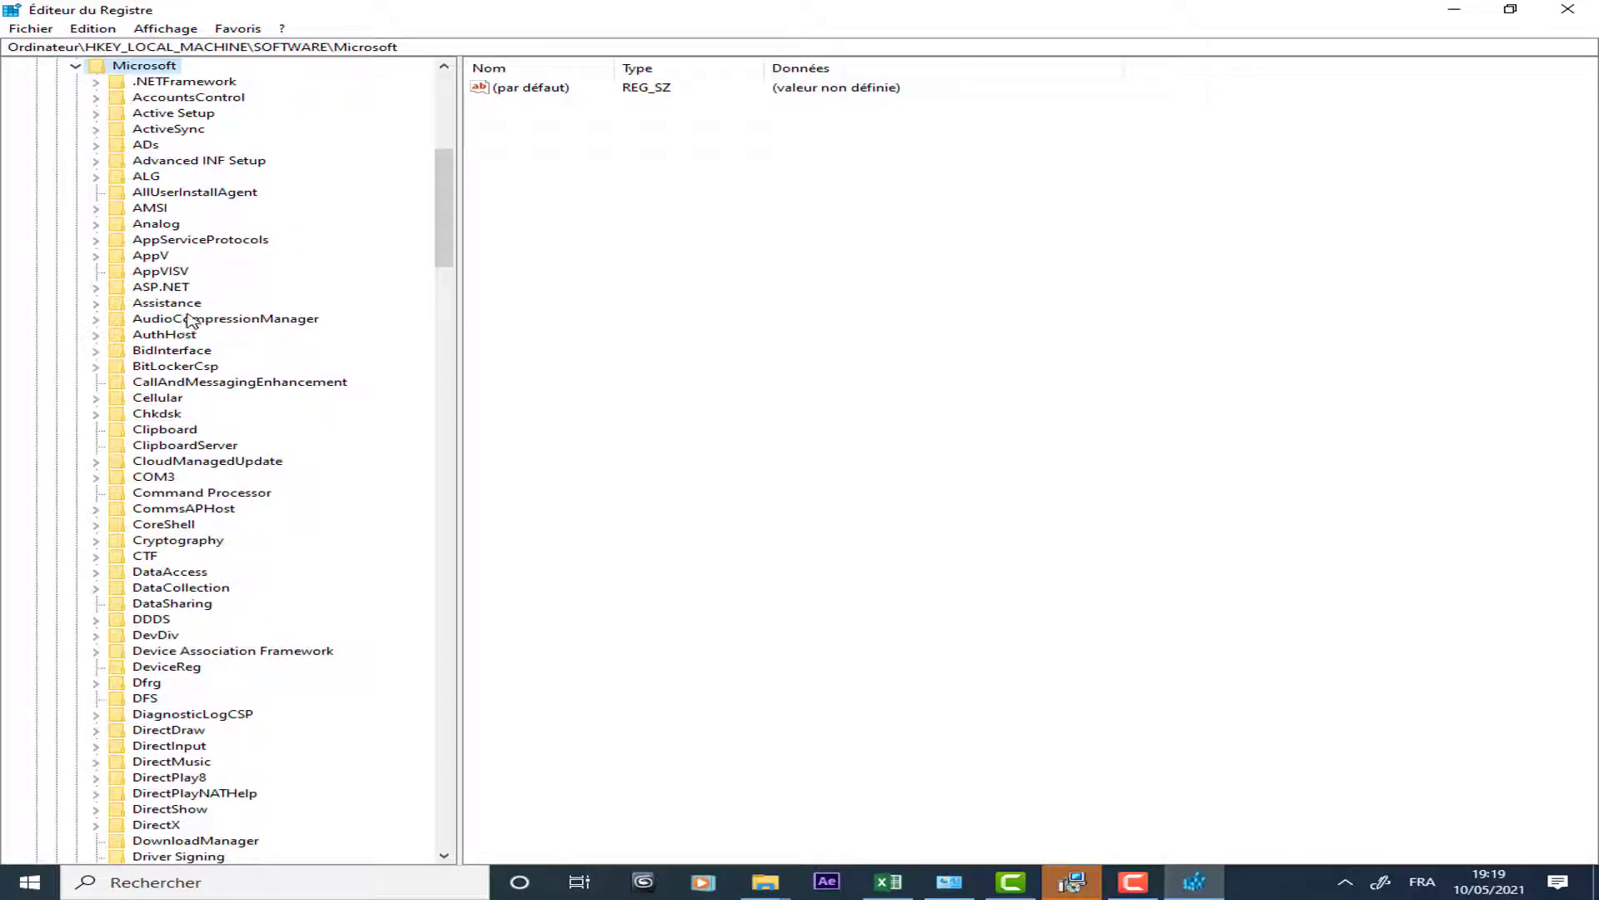
scroll(184, 452, down, 4)
scroll(185, 452, down, 7)
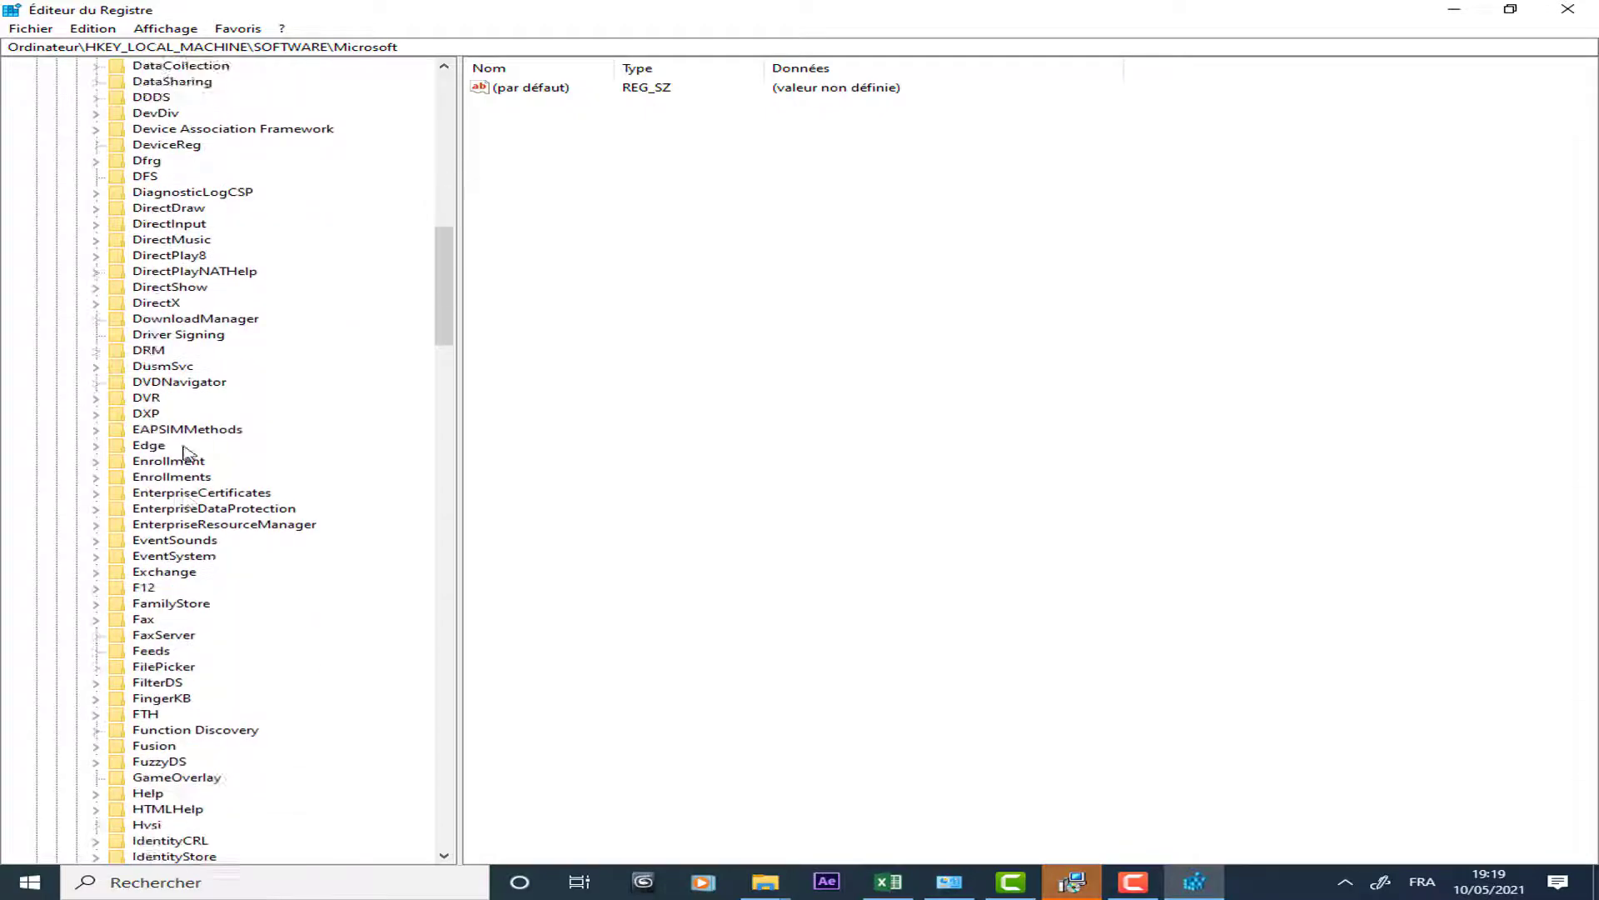
scroll(187, 453, down, 6)
scroll(189, 454, down, 4)
scroll(189, 453, down, 4)
scroll(189, 453, down, 4)
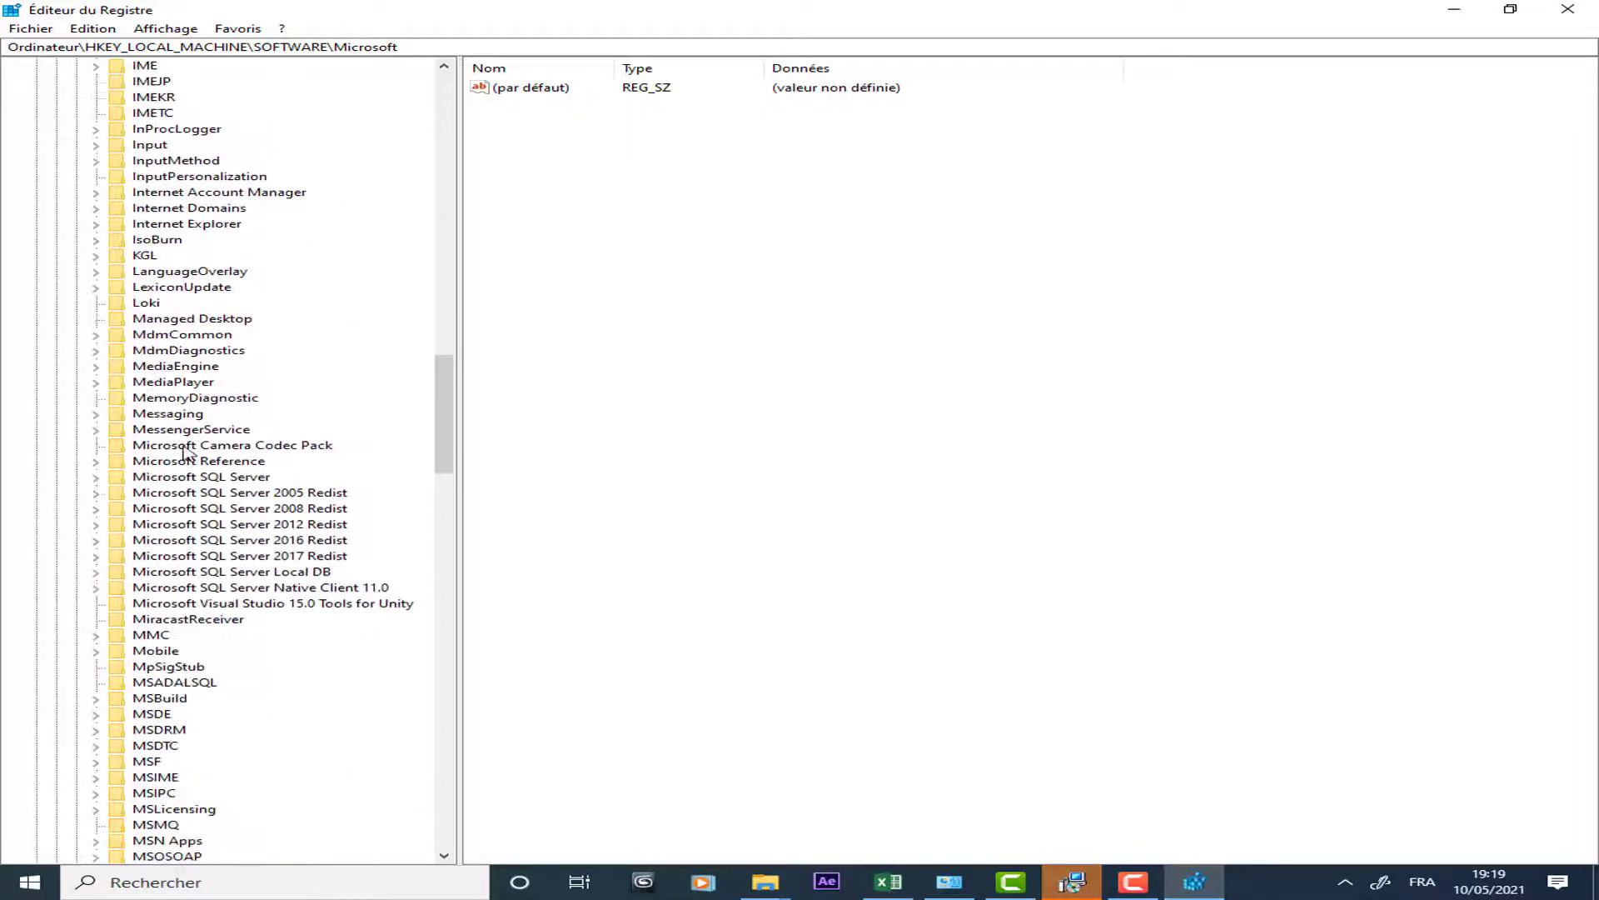
scroll(189, 453, down, 5)
scroll(189, 453, down, 3)
scroll(184, 464, down, 4)
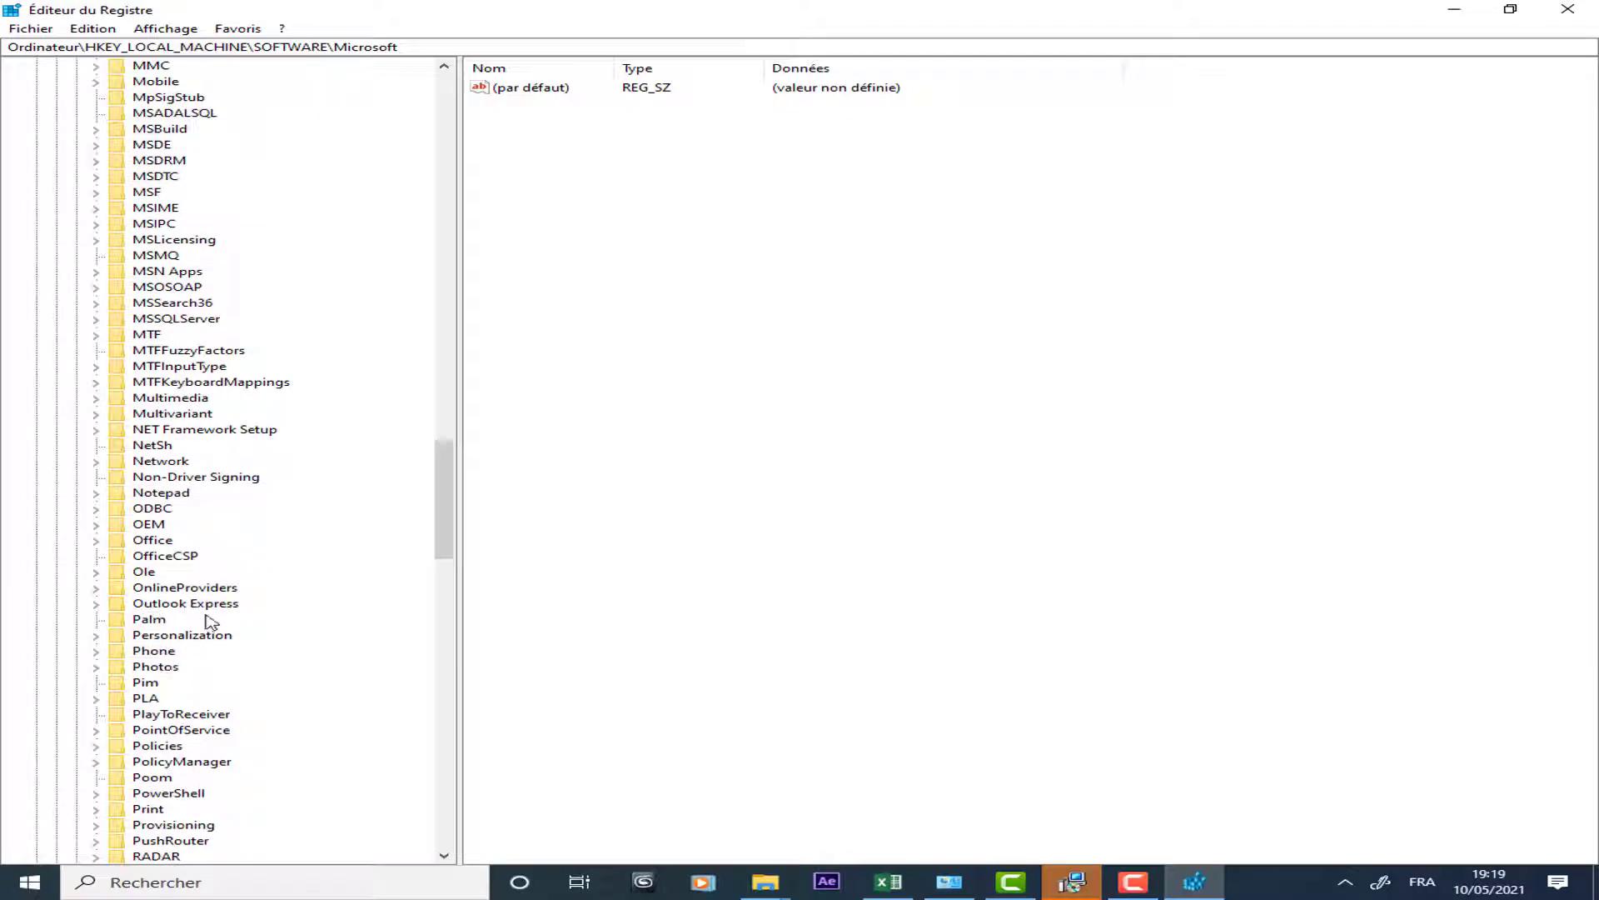
Step: Expand Office, its 15.0 and 16.0 versions, and the Common key under 16.0
click(149, 542)
click(97, 541)
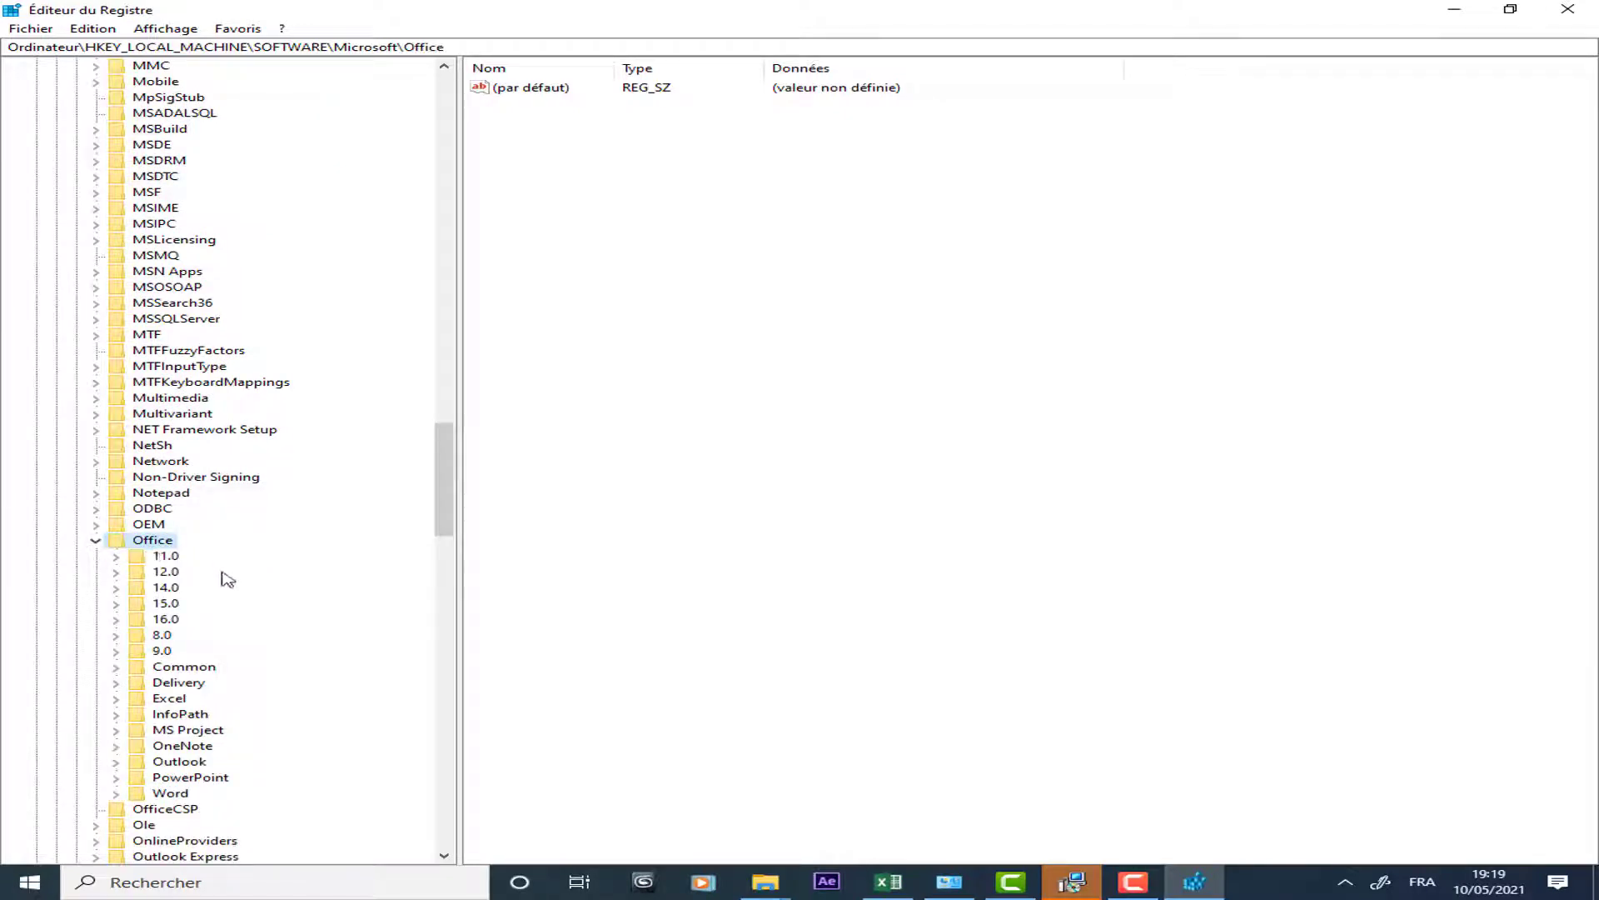
click(163, 604)
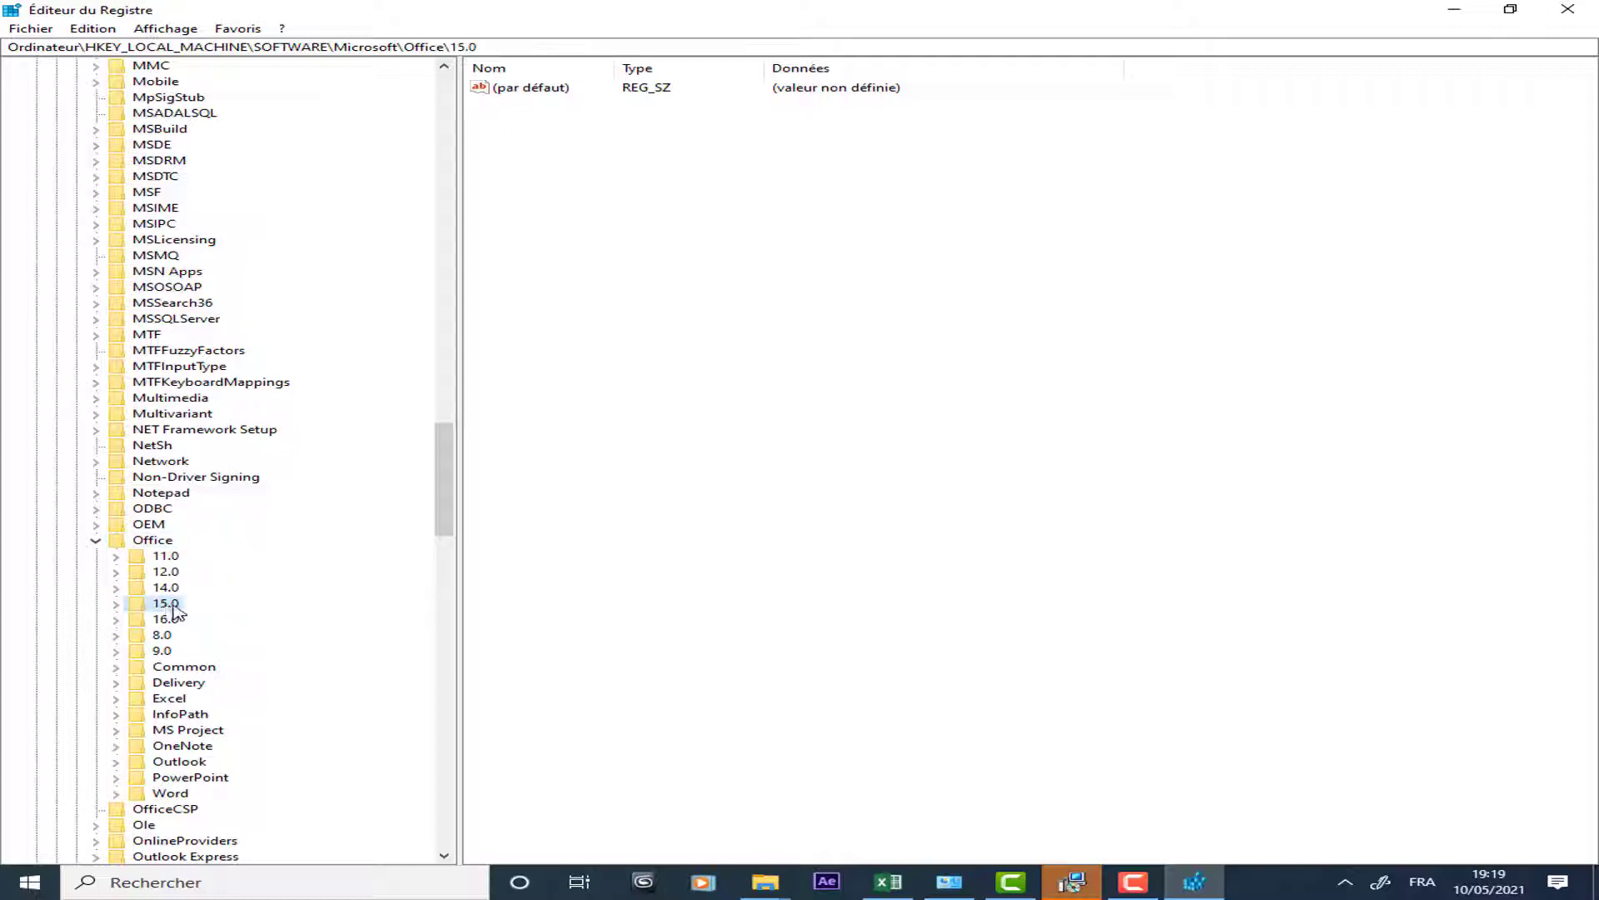
click(116, 604)
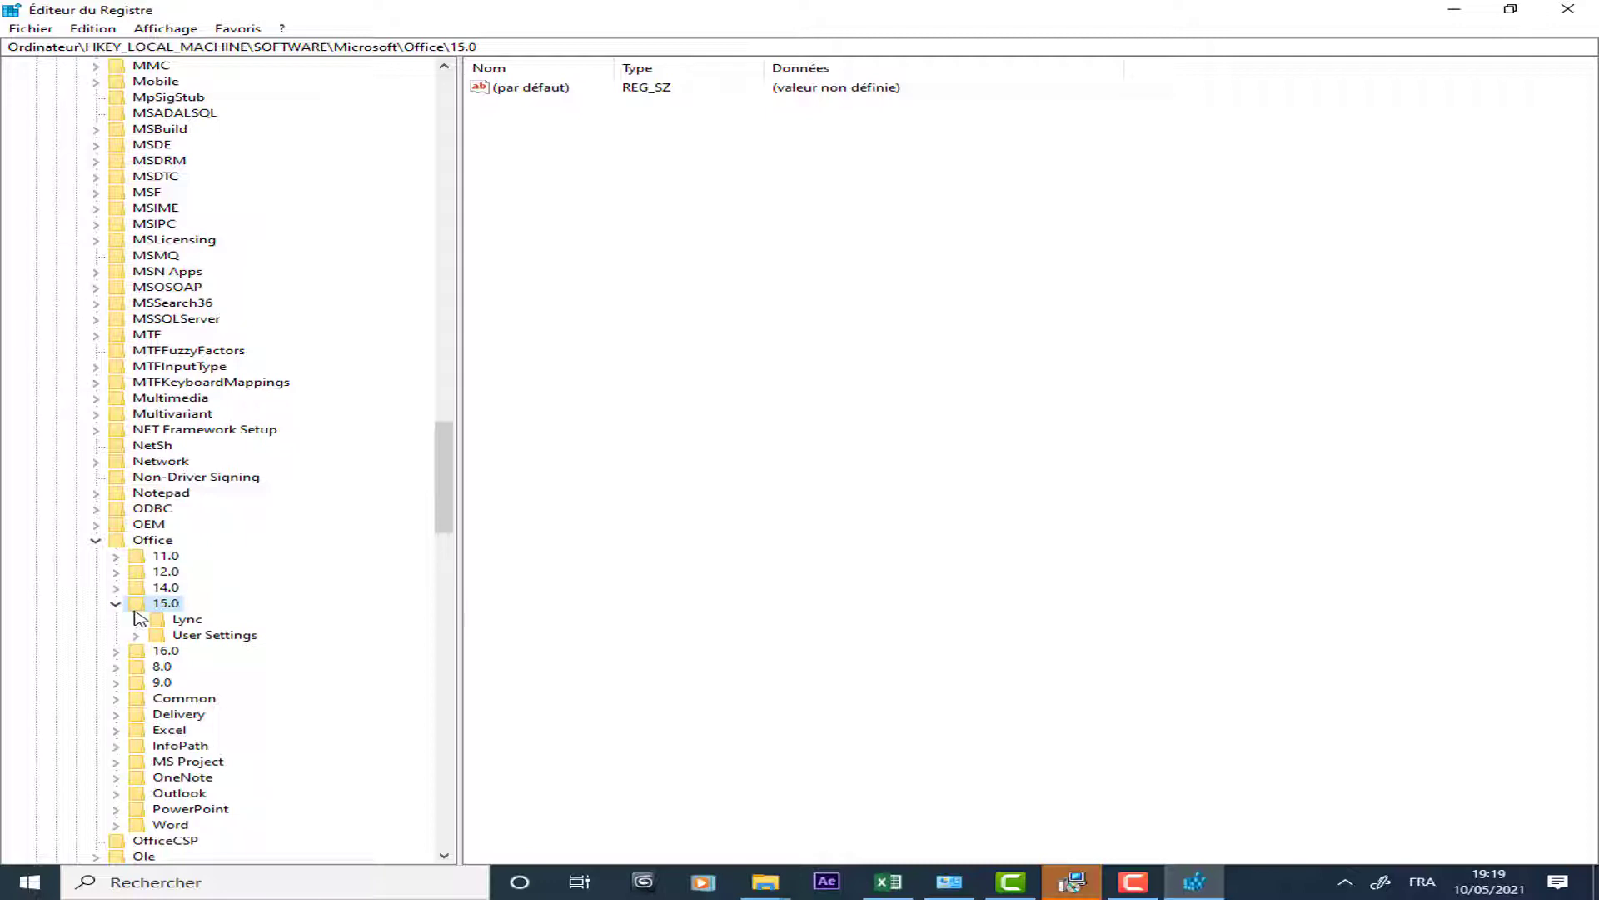
click(120, 652)
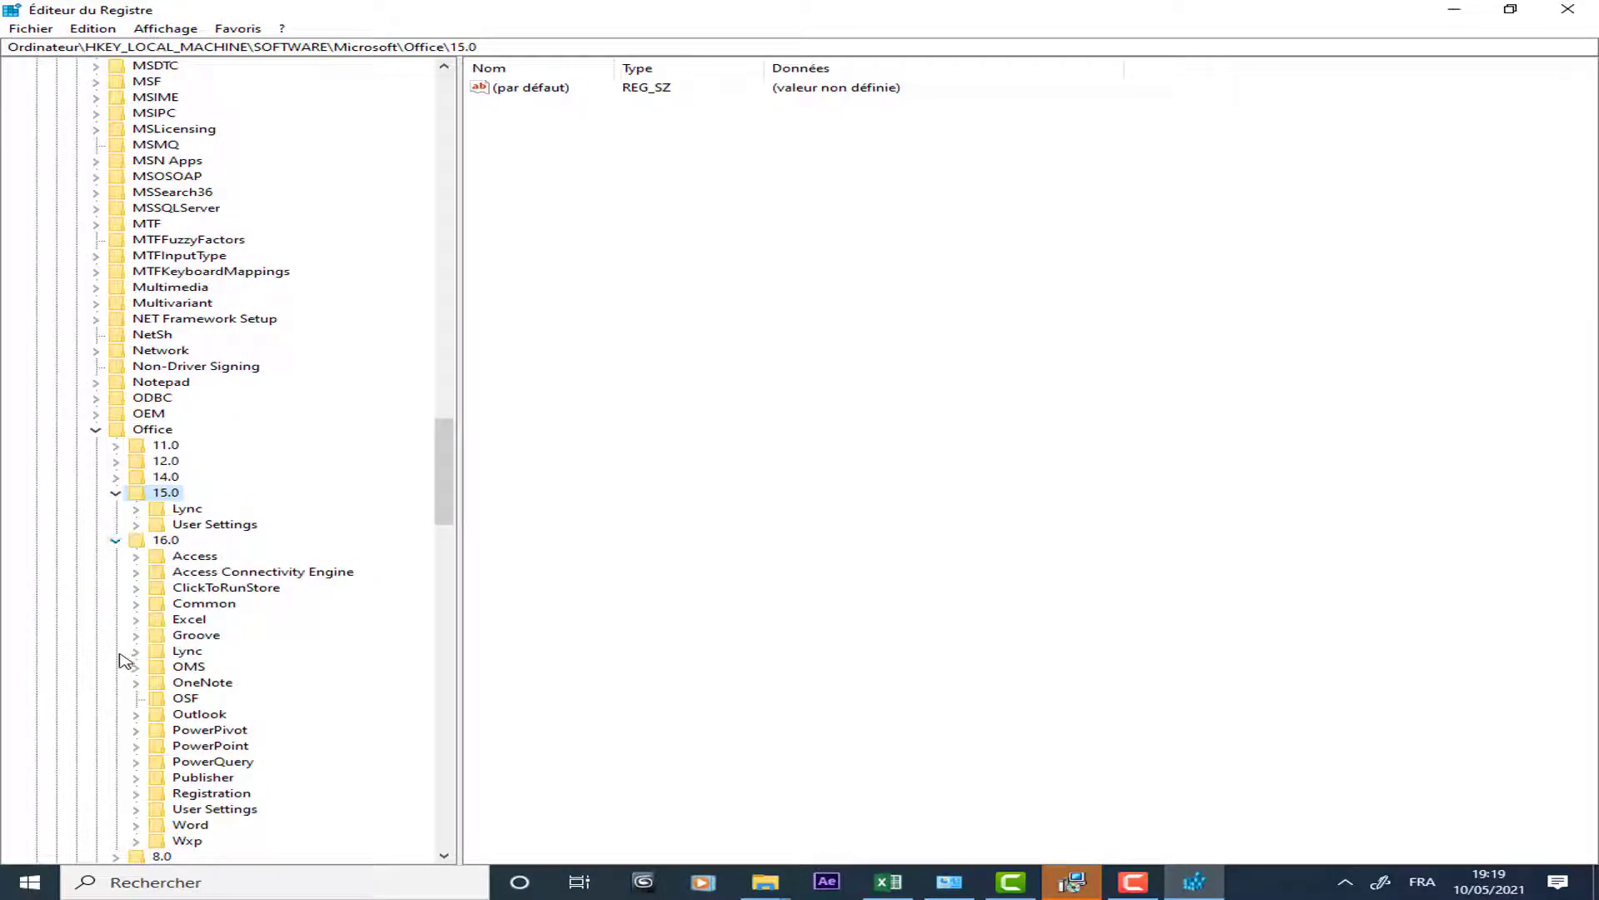
click(171, 541)
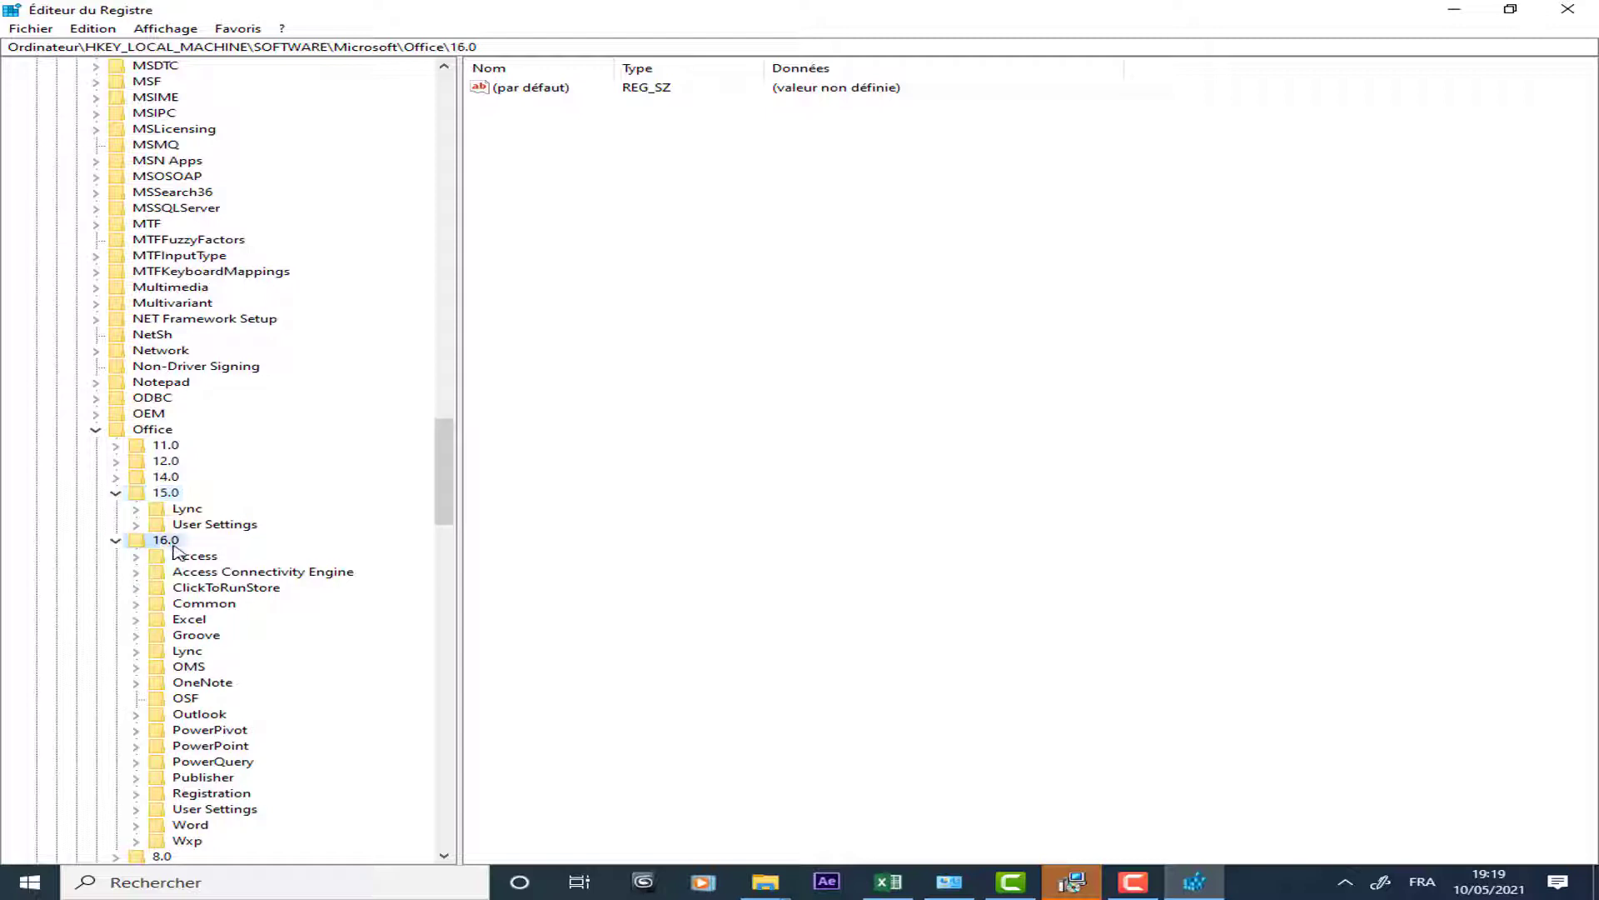
click(136, 605)
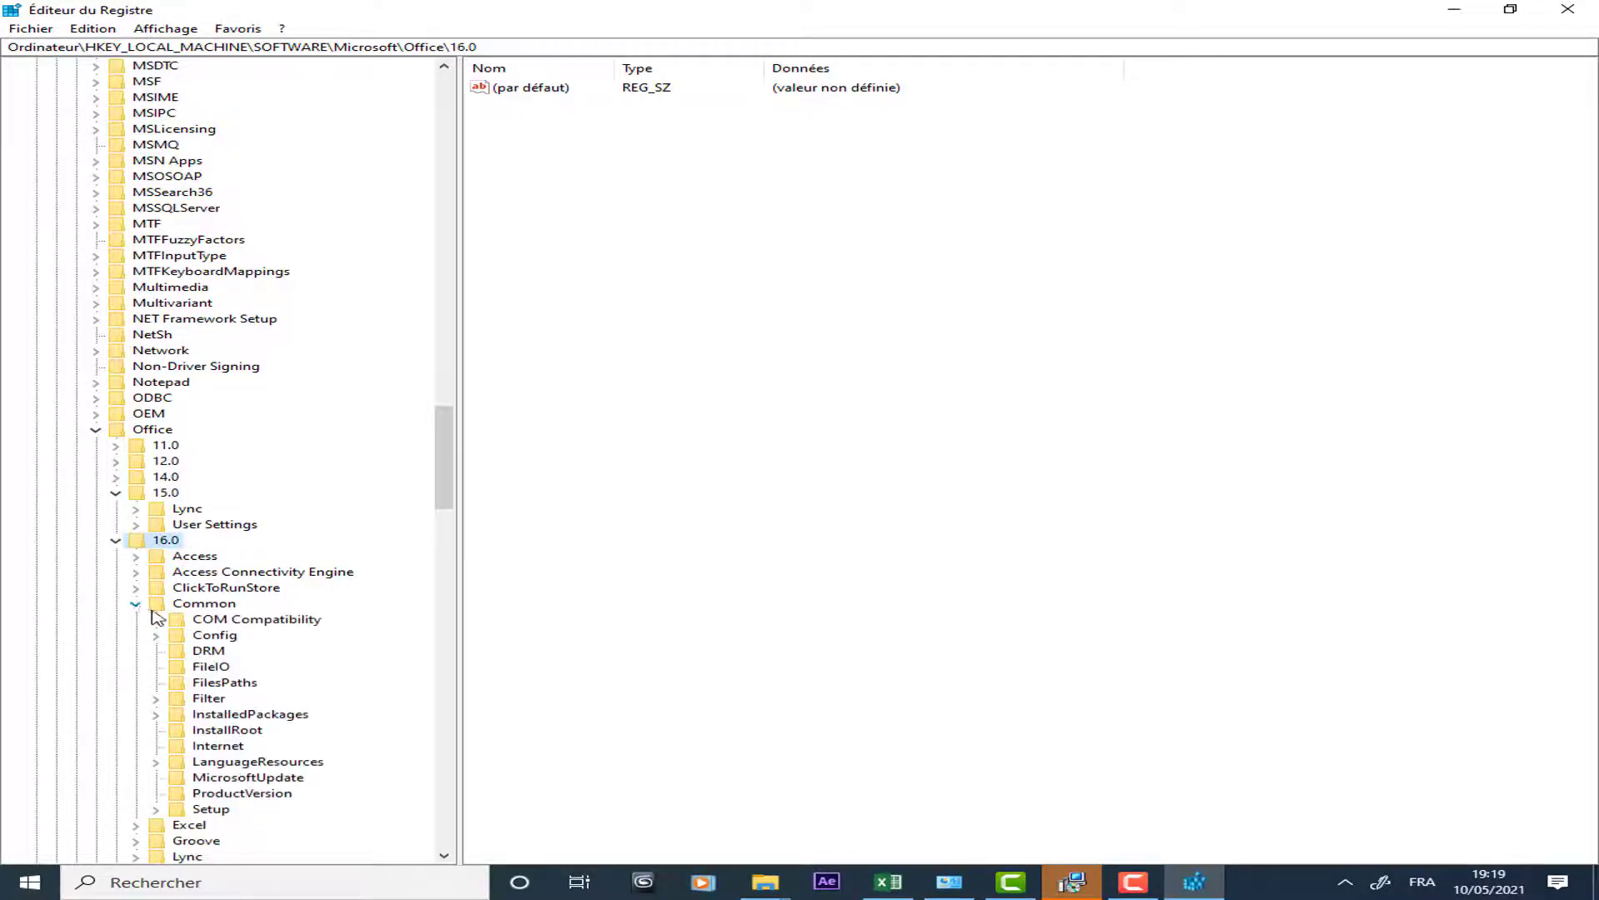
Step: Expand COM Compatibility, widen the tree, and select Compatibility Flags under {8856F961-340A-11D0-A96B-00C04FD705A2}
click(250, 621)
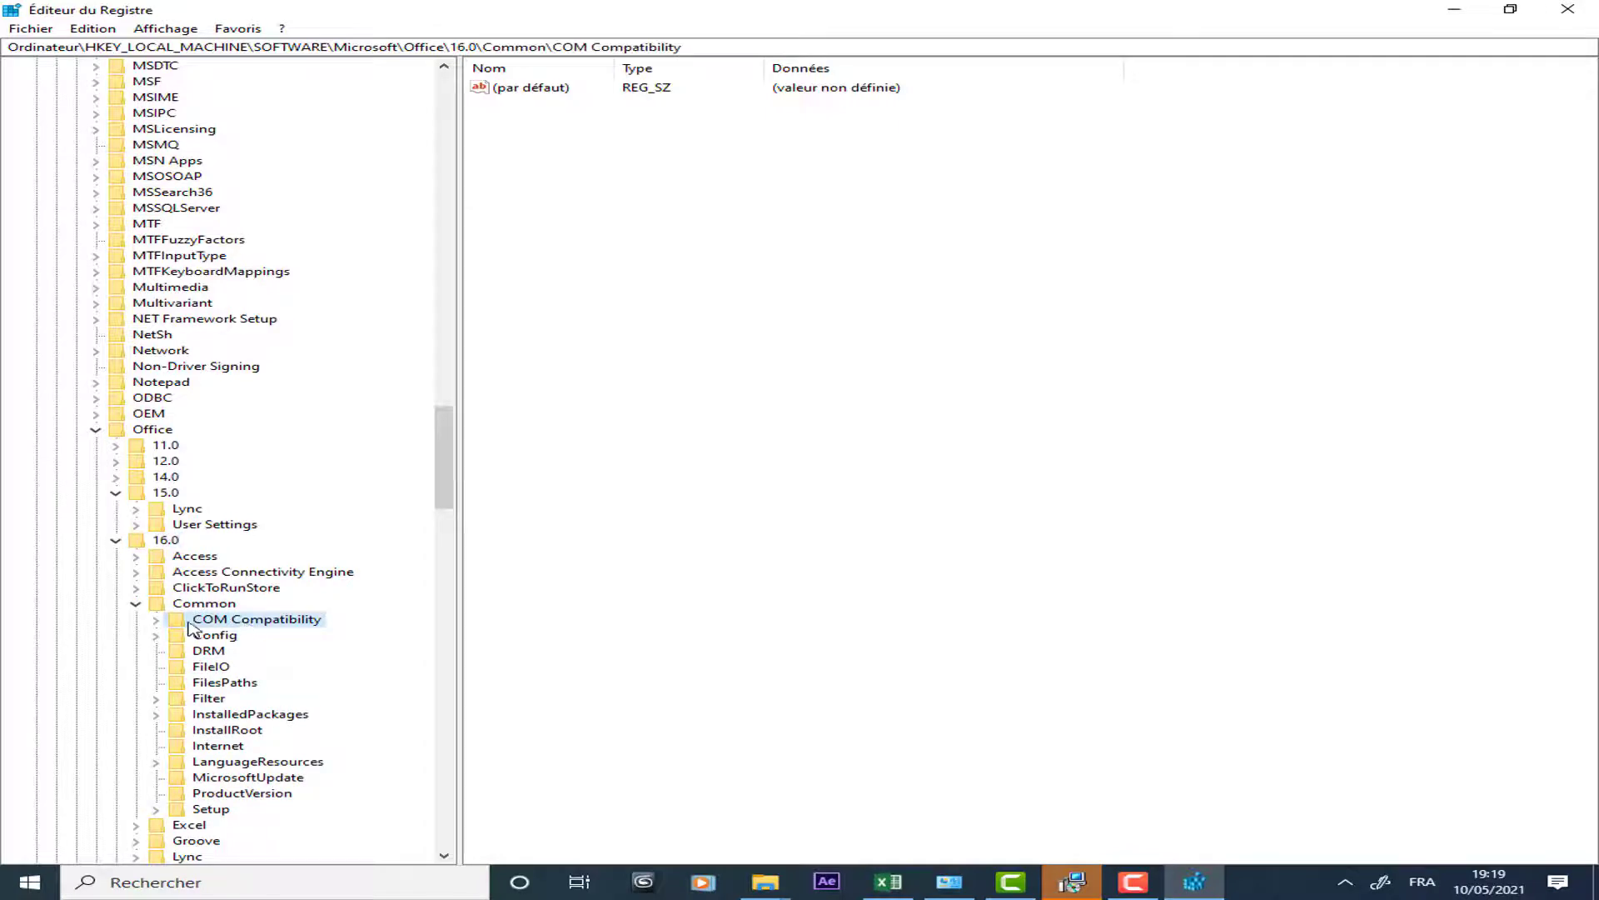
click(157, 620)
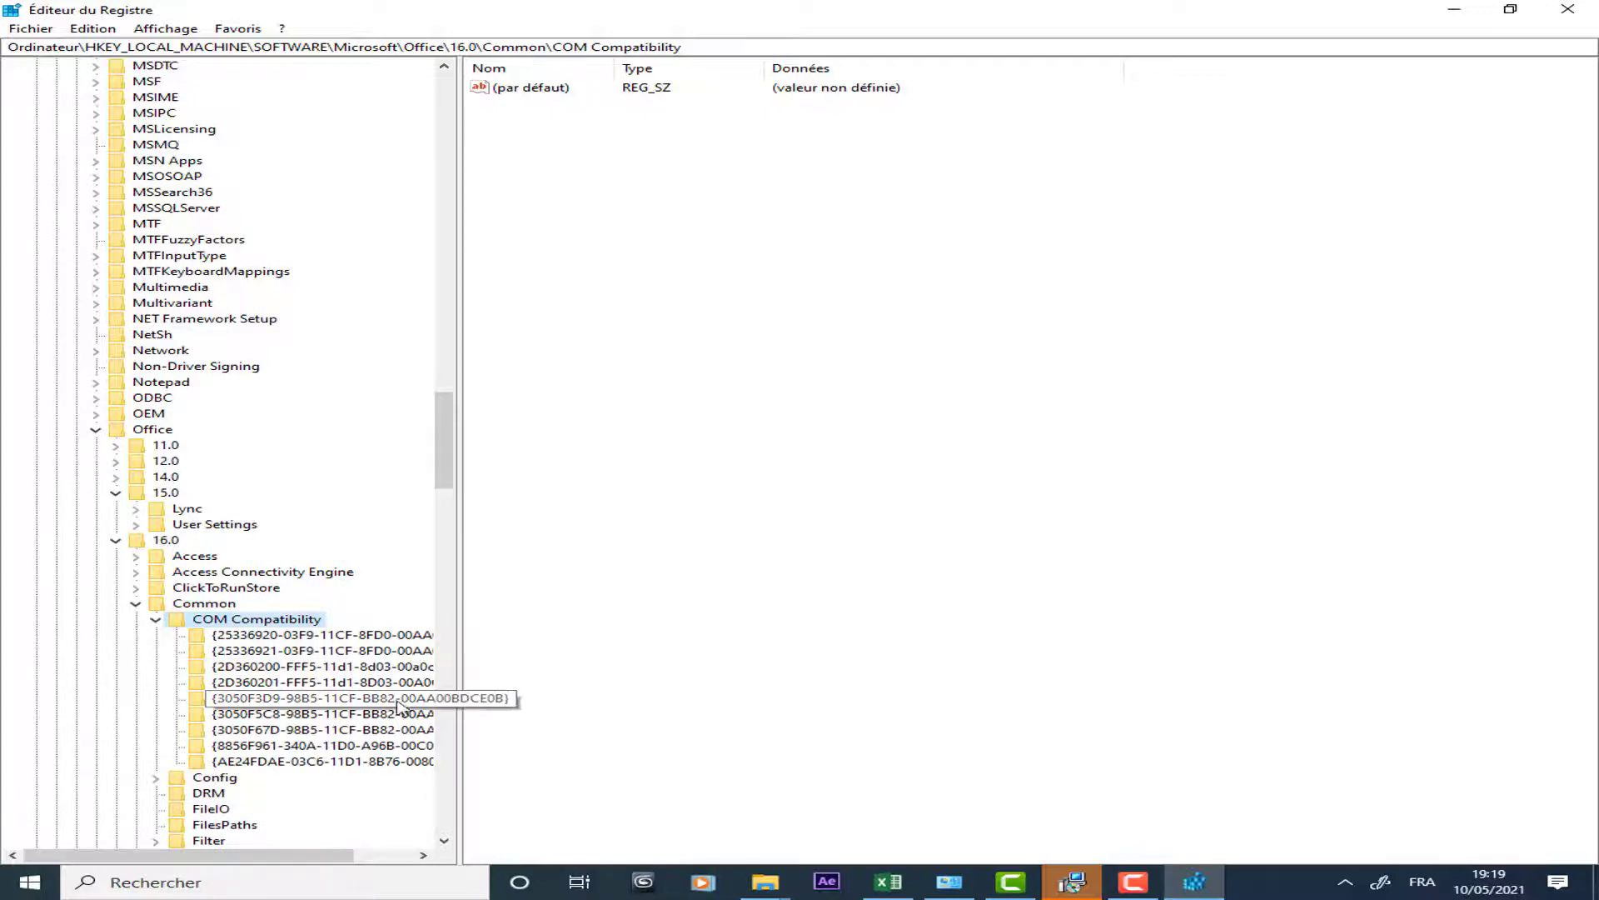
drag(468, 727, 594, 725)
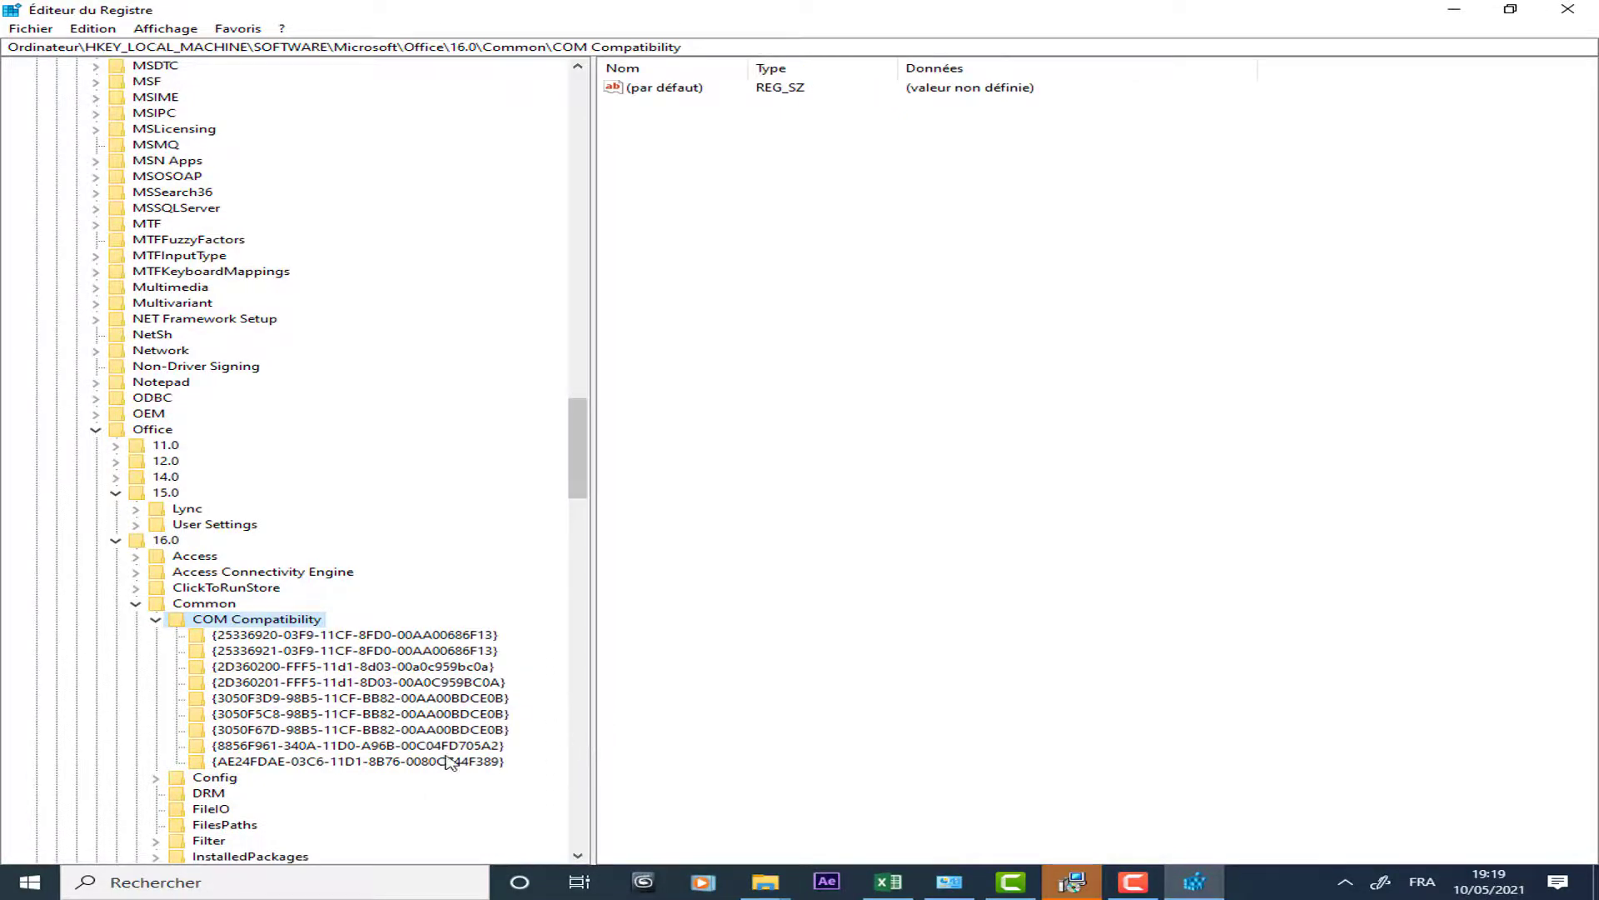
click(466, 746)
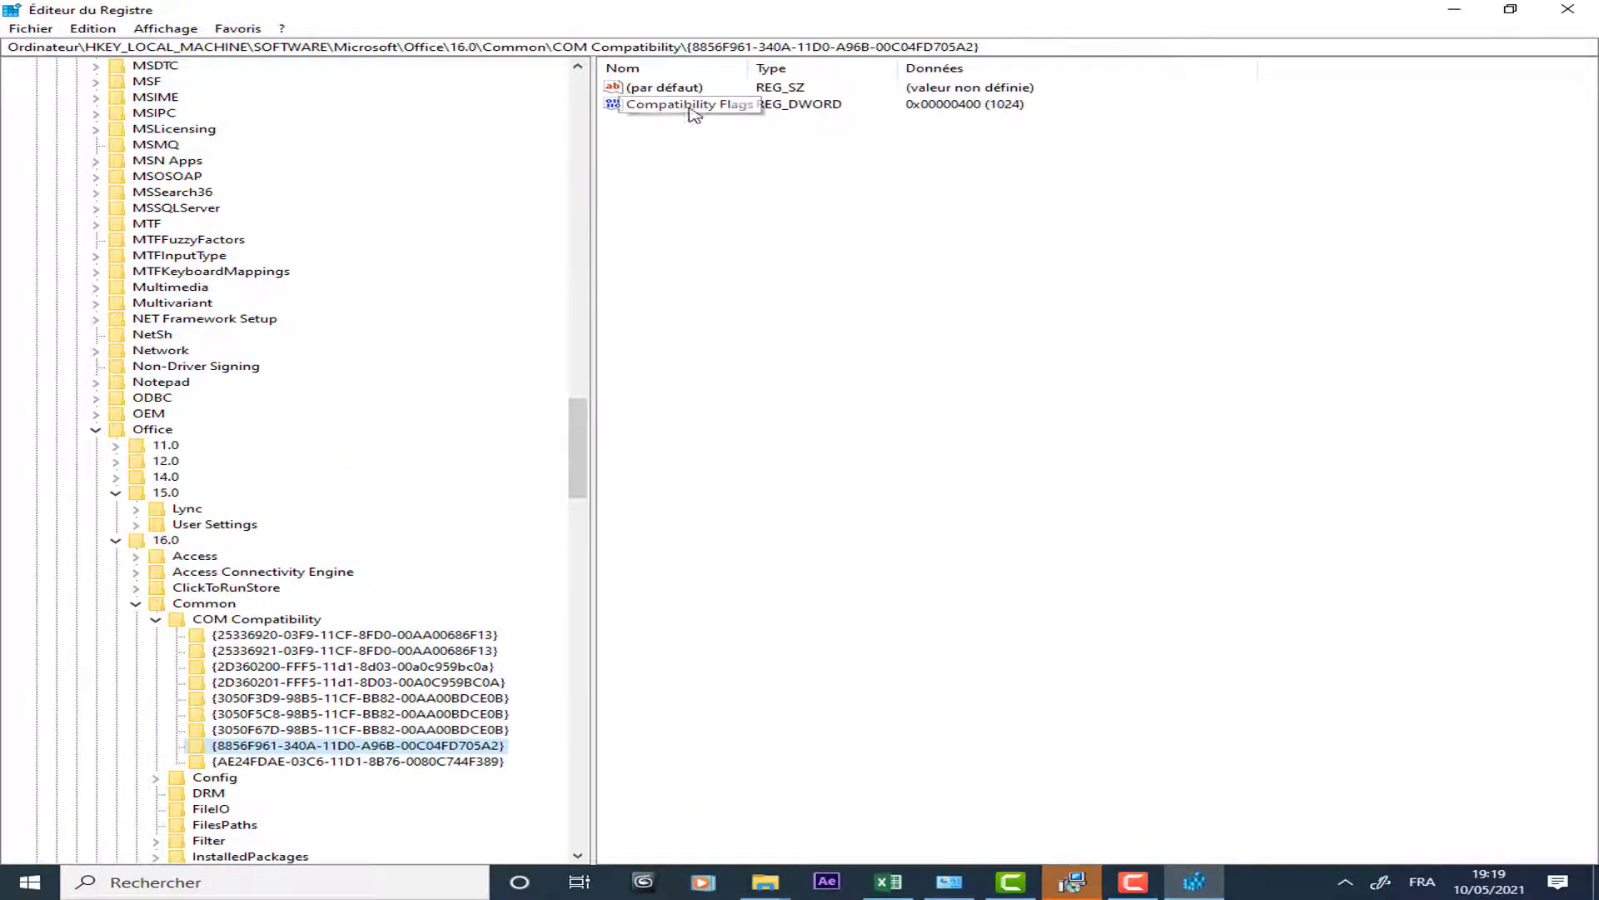
click(673, 107)
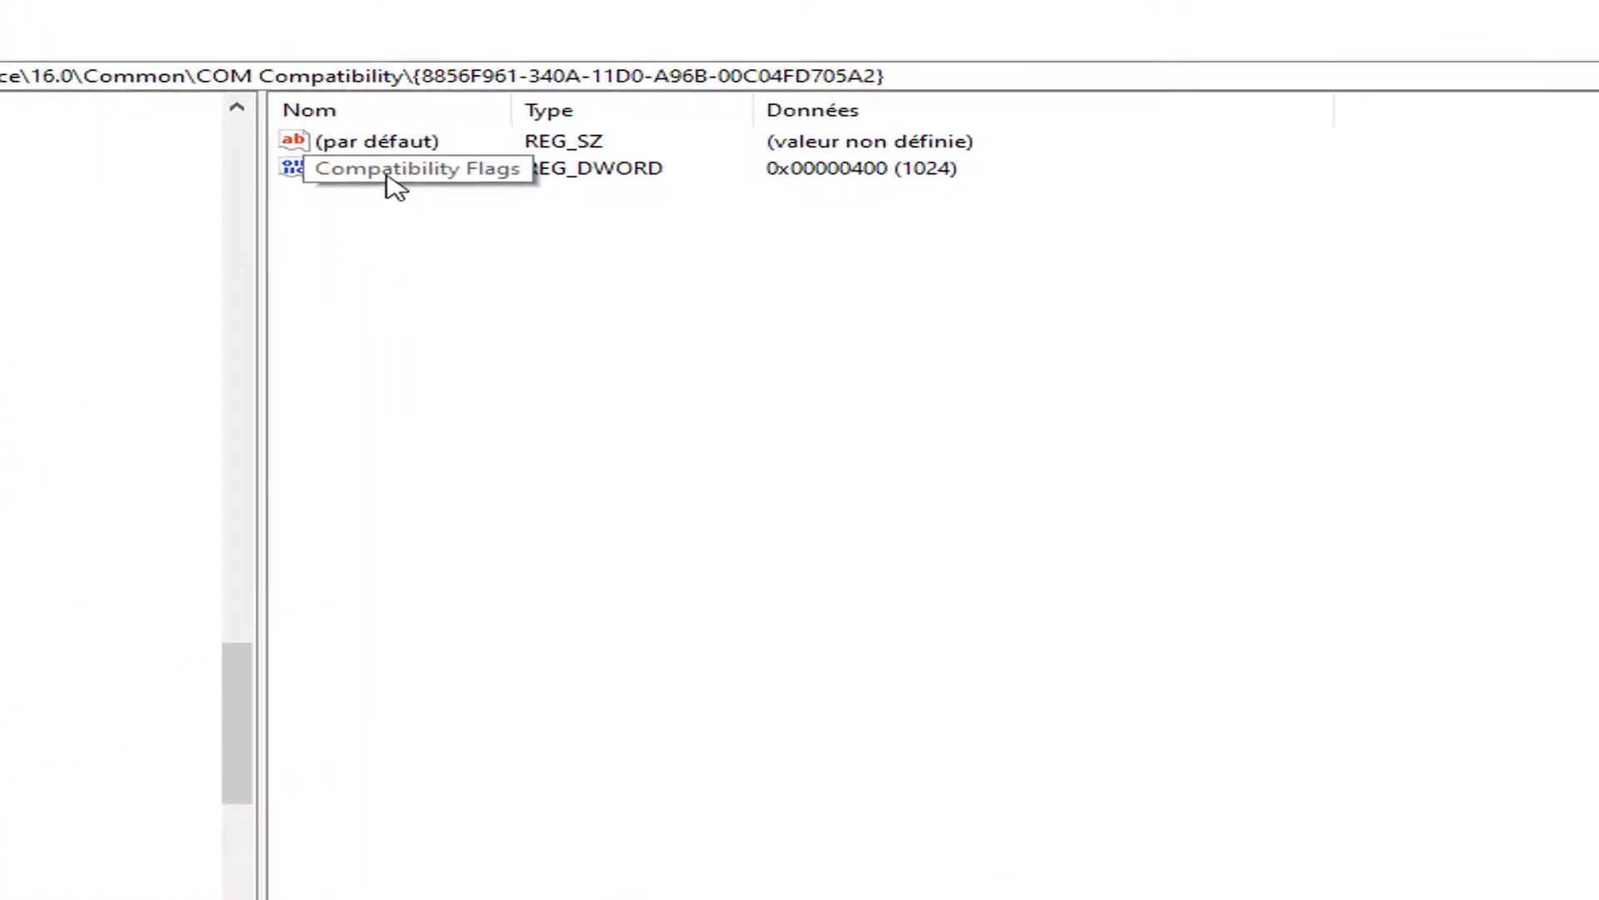
Step: Change the Compatibility Flags data from 1024 to 0 and close Registry Editor
right_click(387, 179)
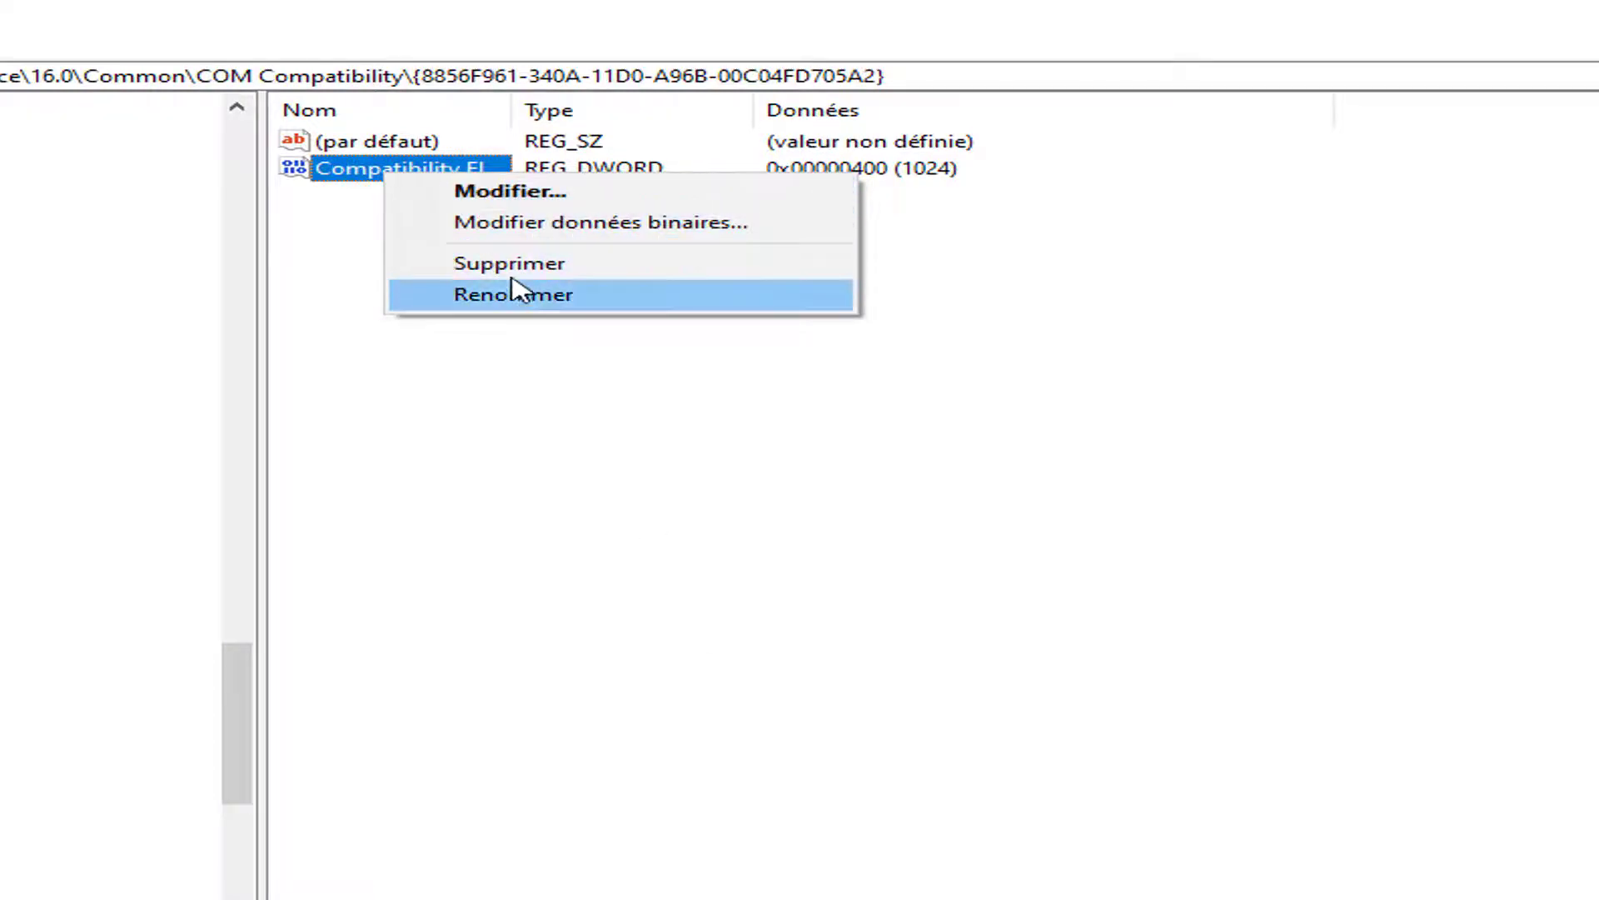
click(510, 193)
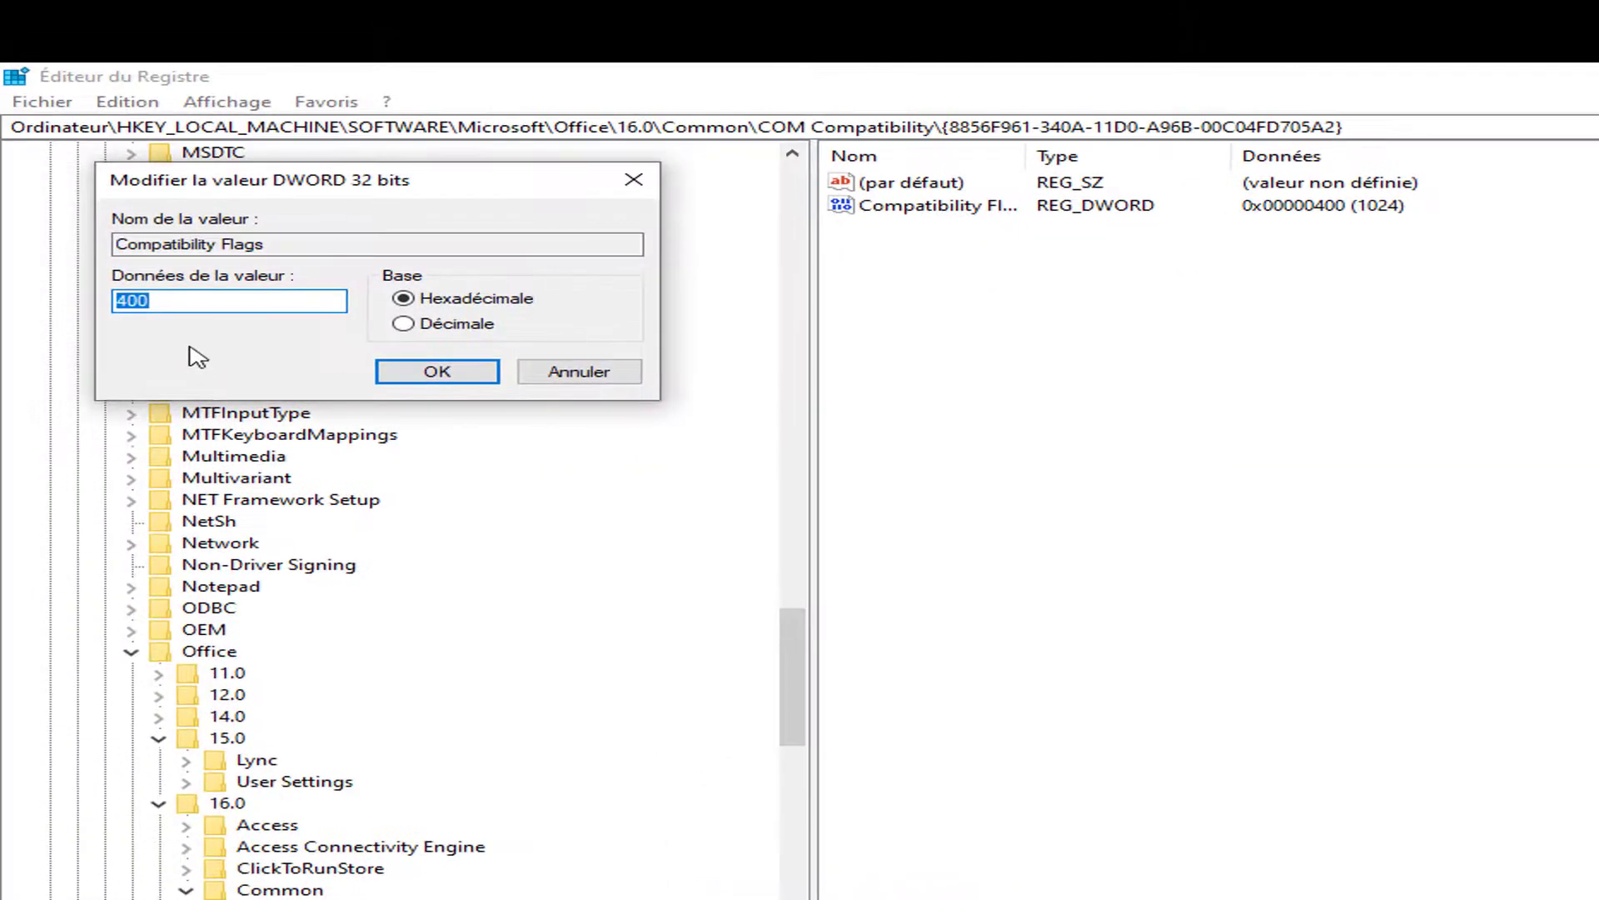
text(0)
click(429, 375)
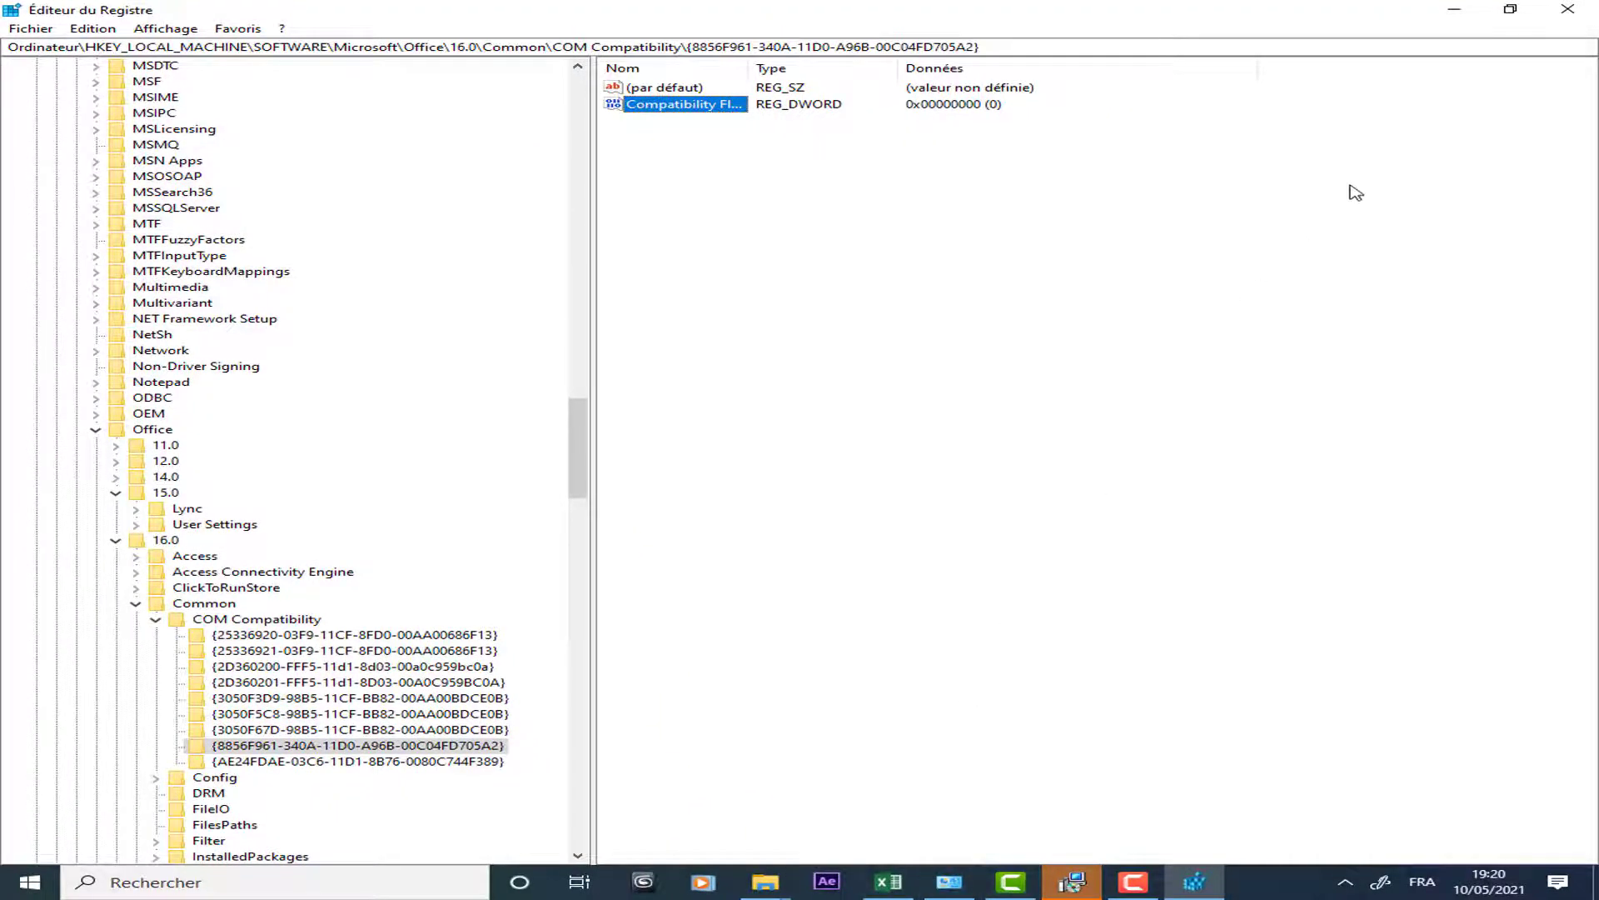
click(1568, 10)
Step: Return to the Excel sheet, select D6 then E8, and open More Controls from Developer > Insert
click(250, 406)
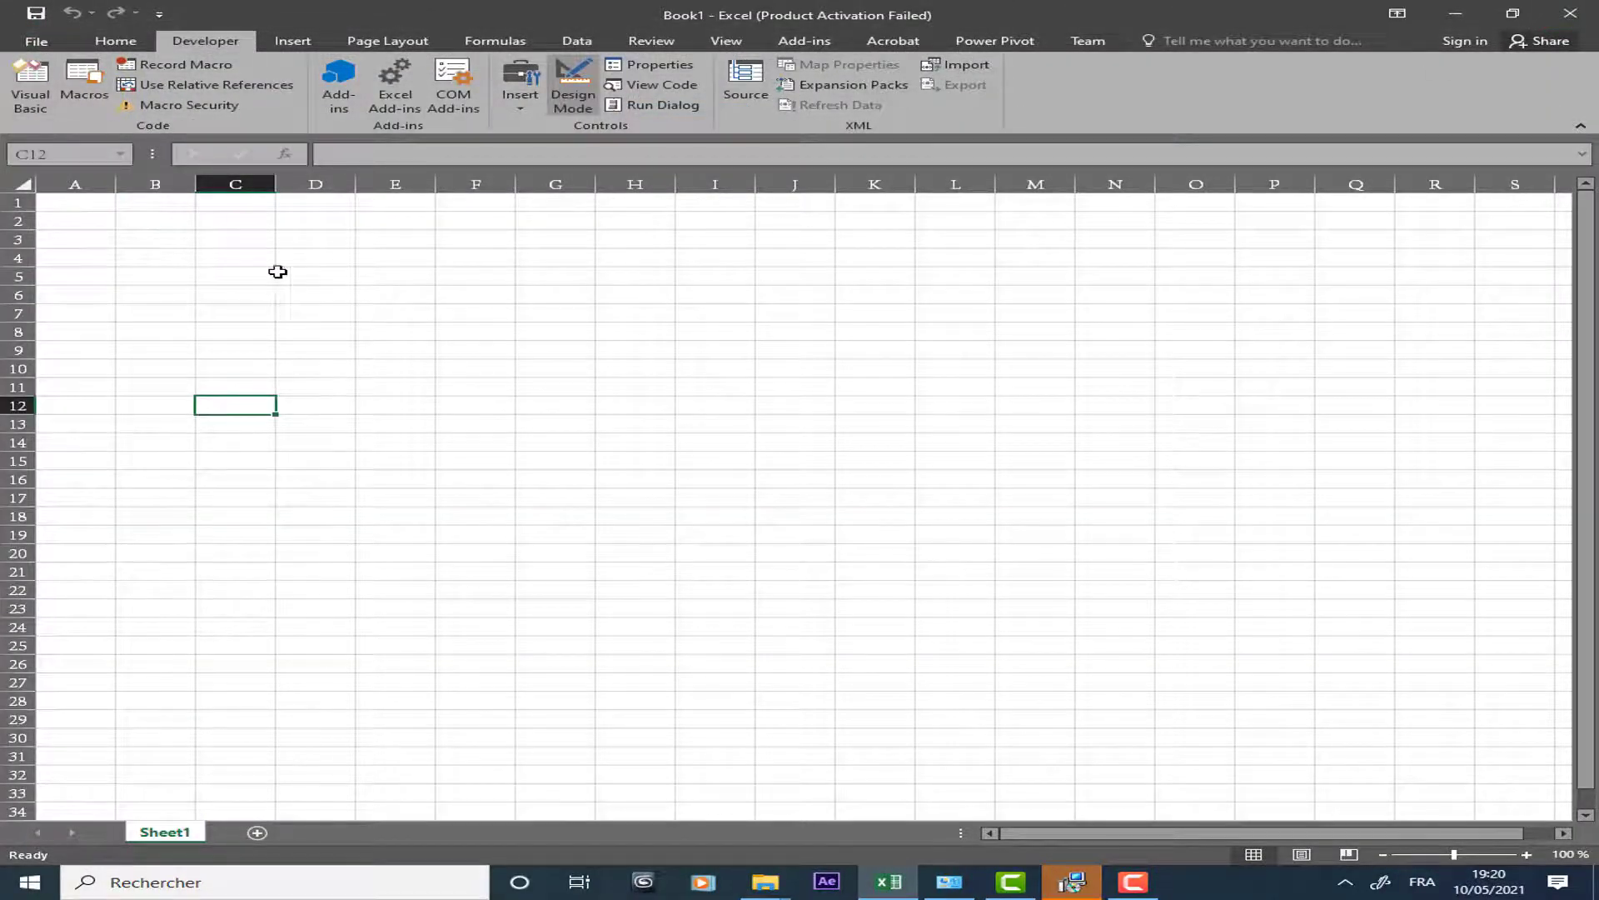
click(284, 298)
click(421, 332)
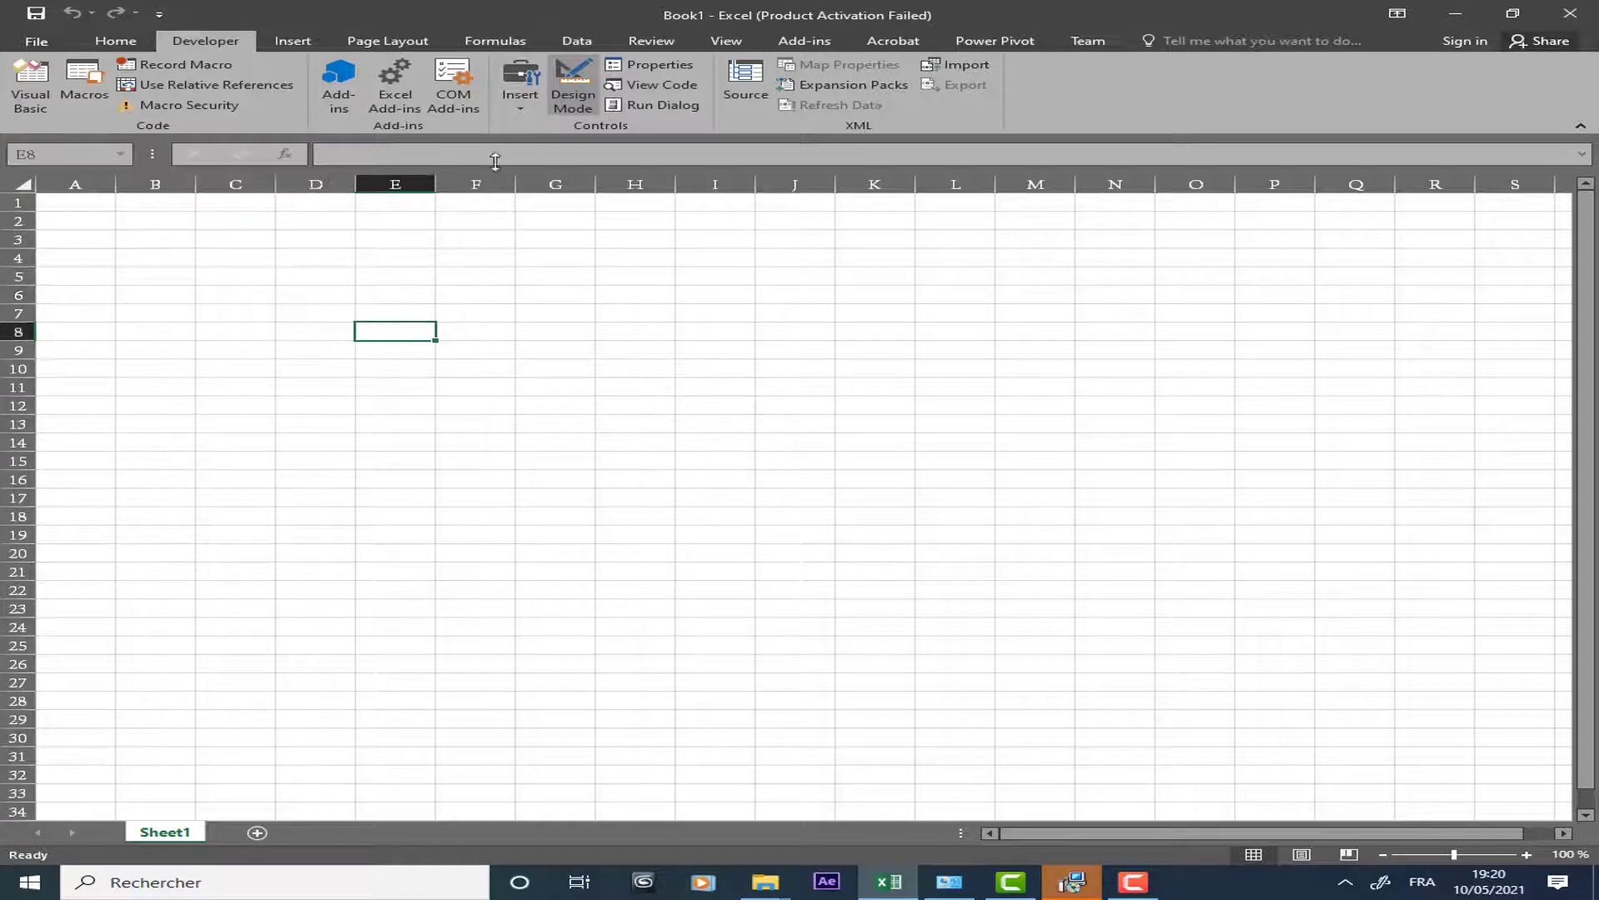
click(520, 84)
click(632, 214)
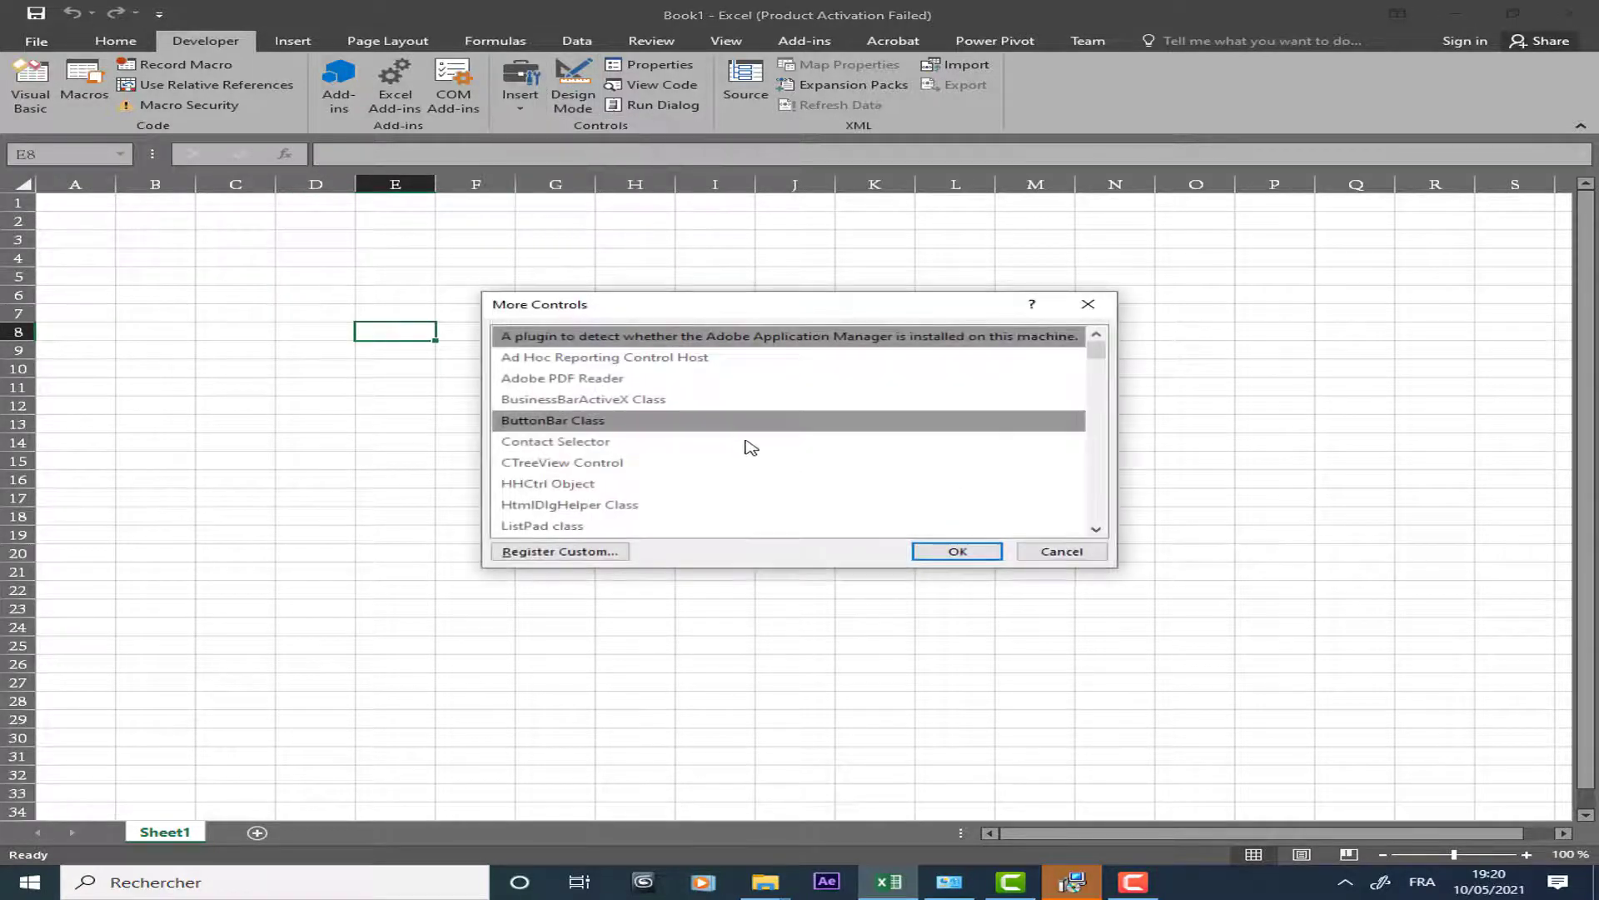
Step: Choose Microsoft Web Browser in More Controls and draw it from D6 to M23
click(1061, 450)
drag(1100, 338, 1128, 458)
click(917, 469)
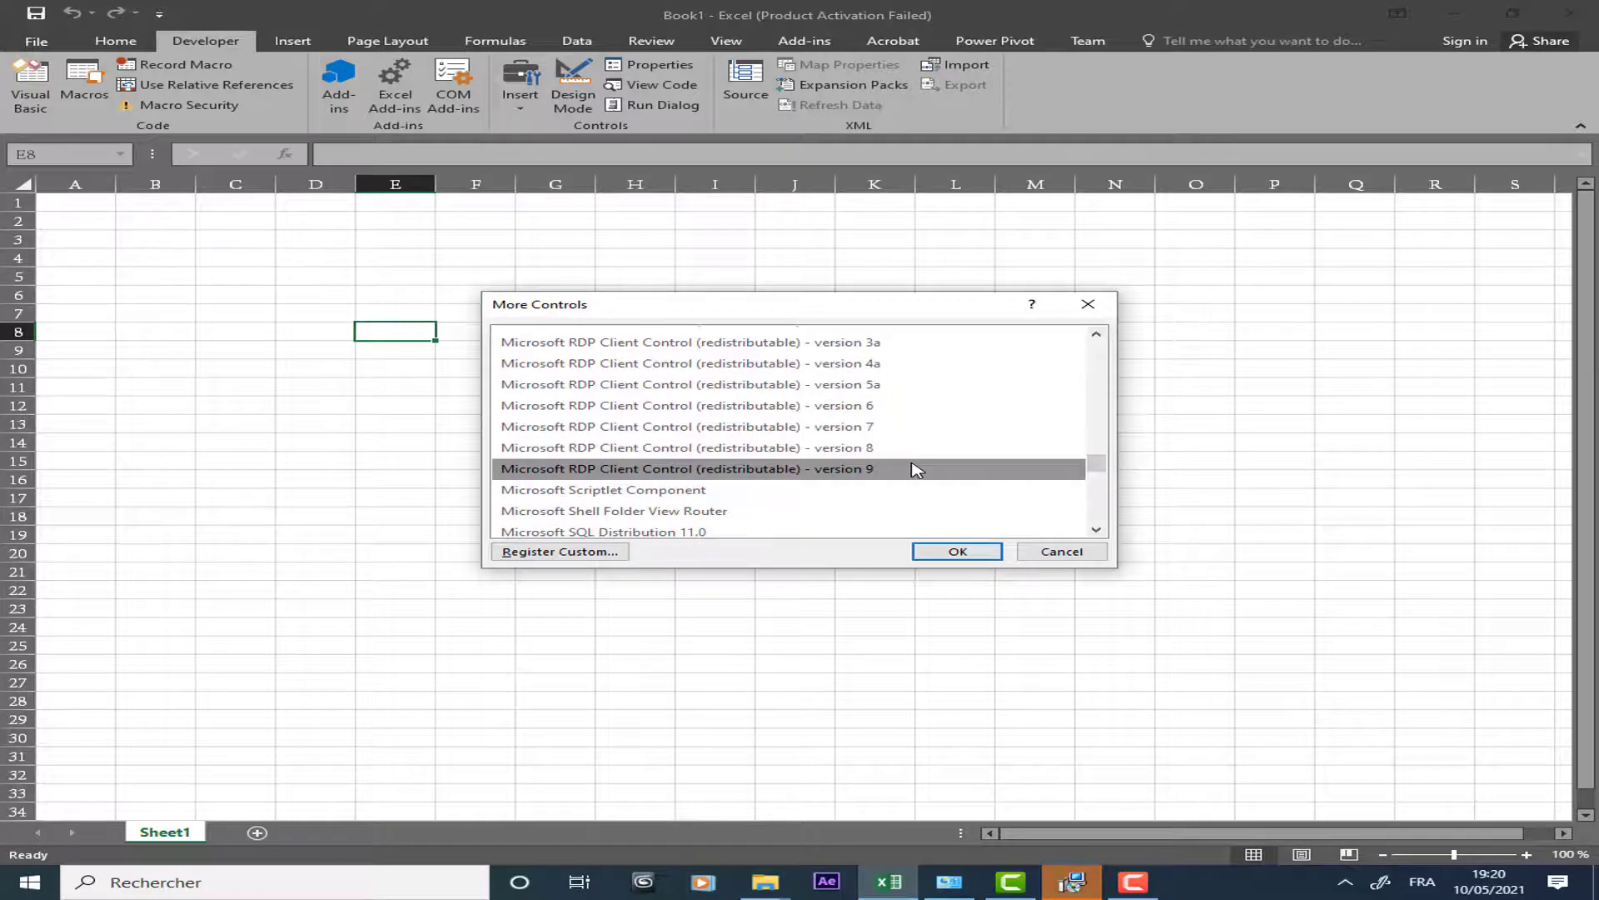
scroll(916, 469, down, 2)
scroll(916, 469, down, 2)
drag(914, 467, 779, 414)
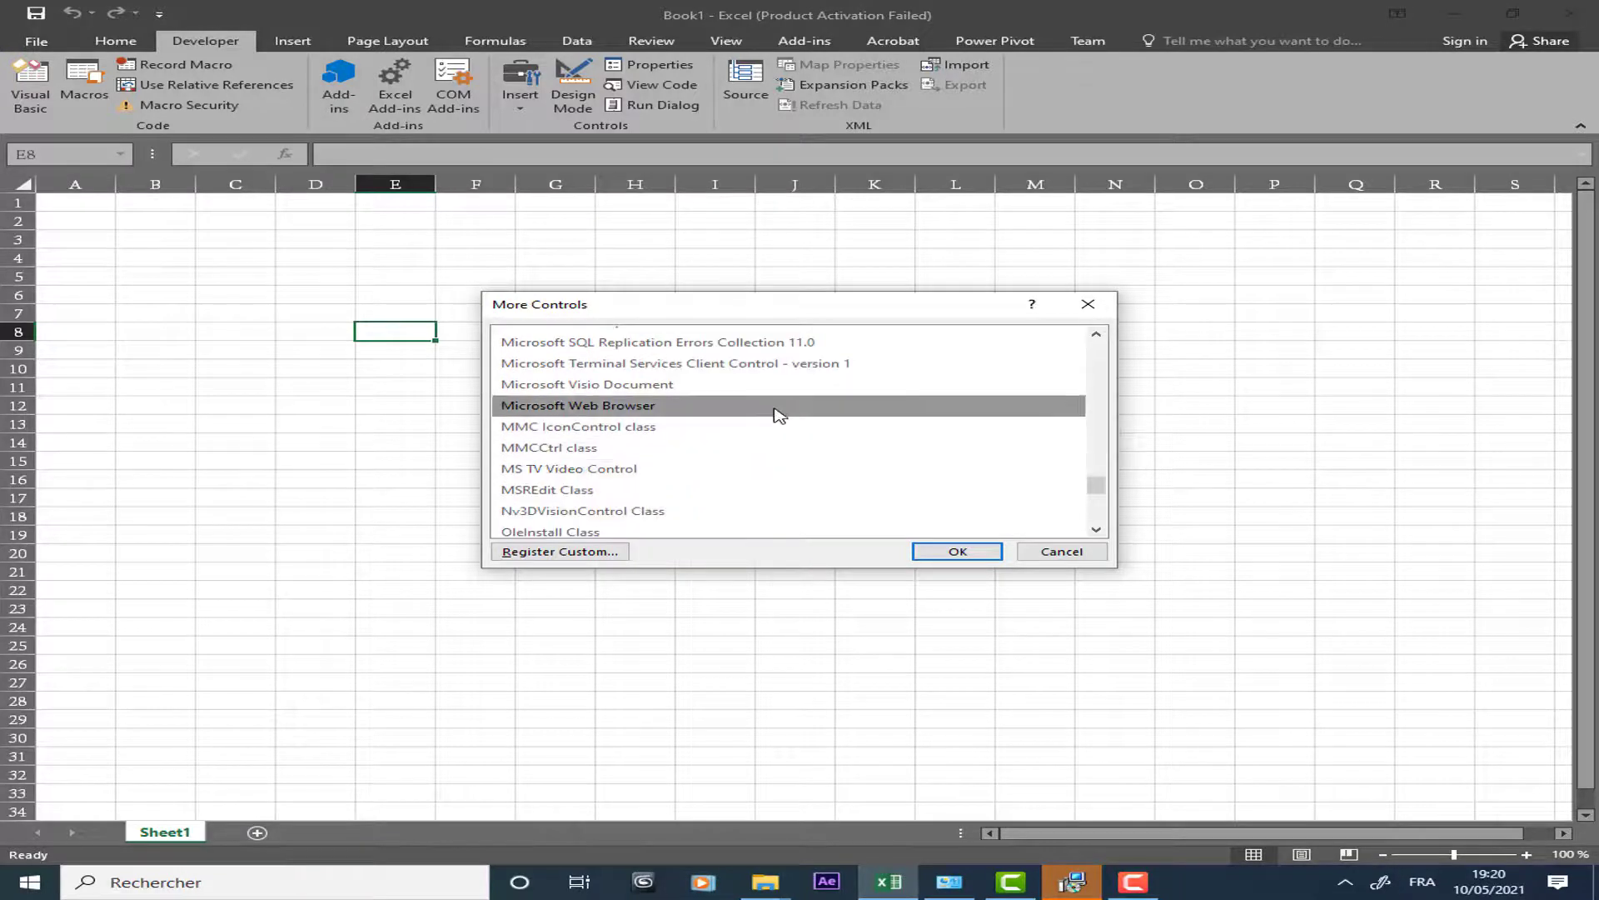
click(943, 556)
drag(271, 298, 1039, 600)
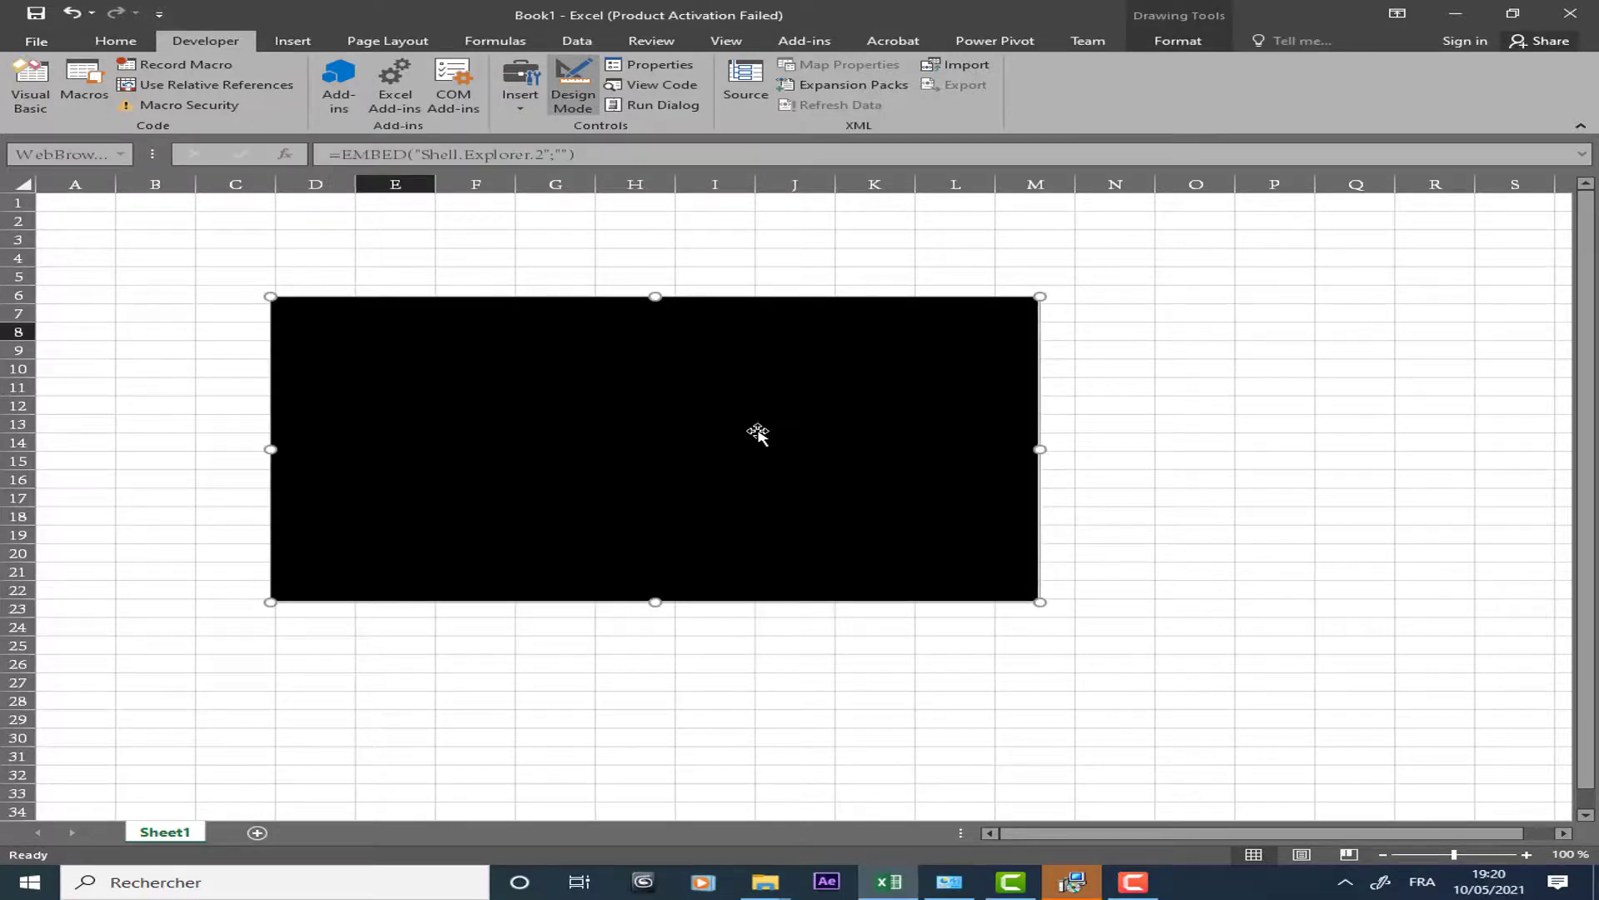
click(482, 241)
click(1299, 239)
click(669, 341)
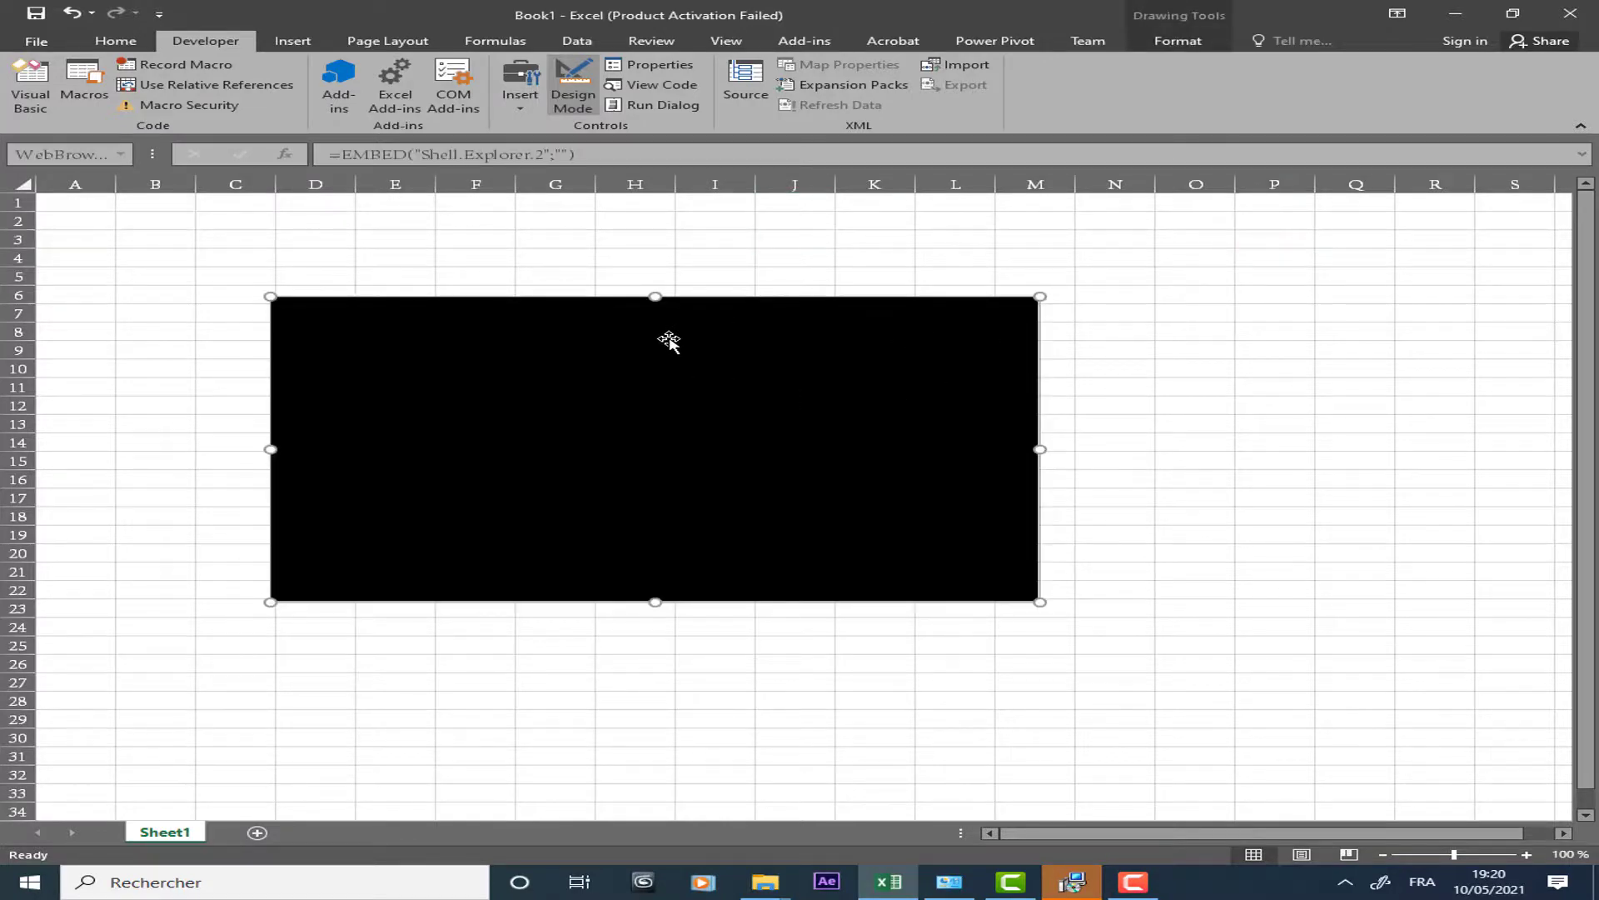